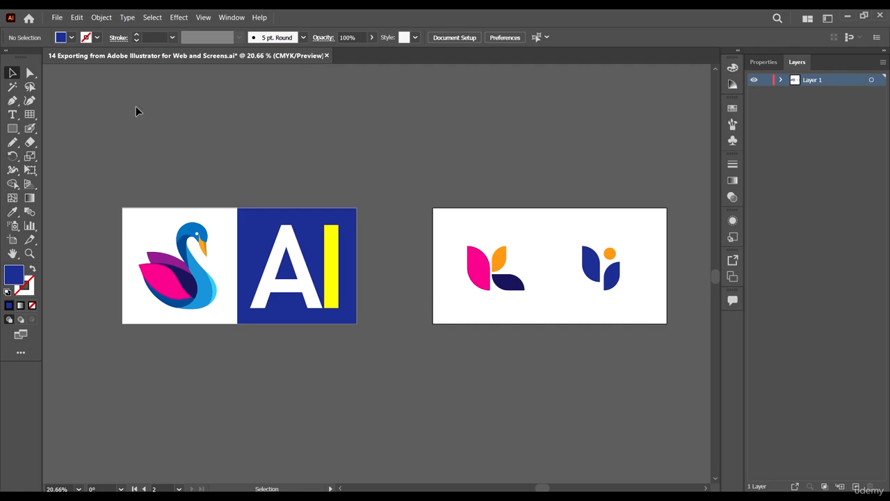
# Step: Open the file 14 Exporting from Adobe Illustrator for Web and Screens
pyautogui.click(56, 18)
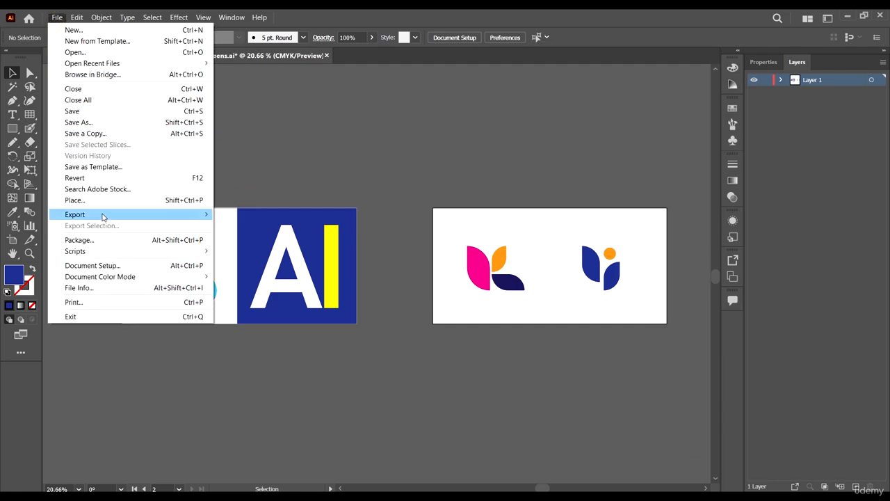
pyautogui.click(91, 53)
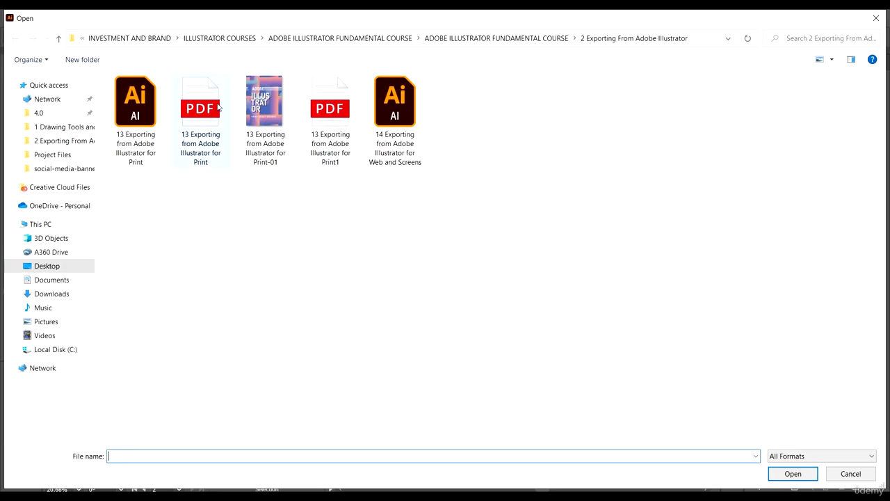
pyautogui.click(394, 113)
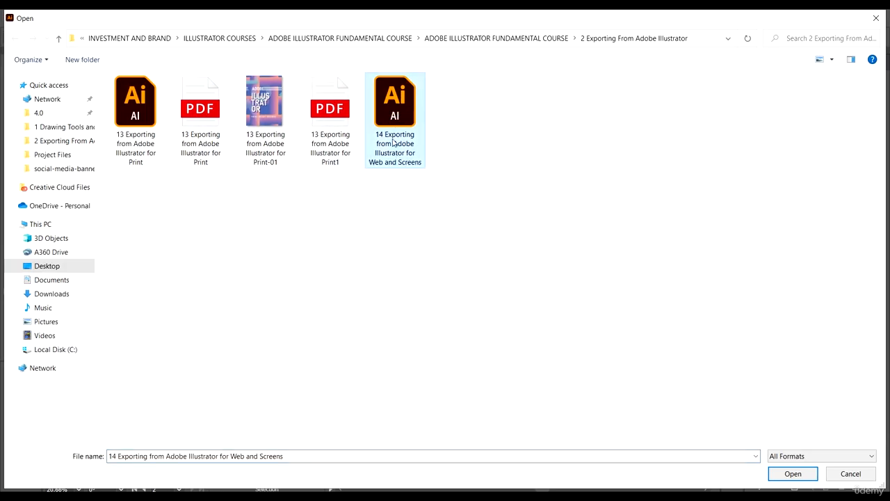
pyautogui.press('Return')
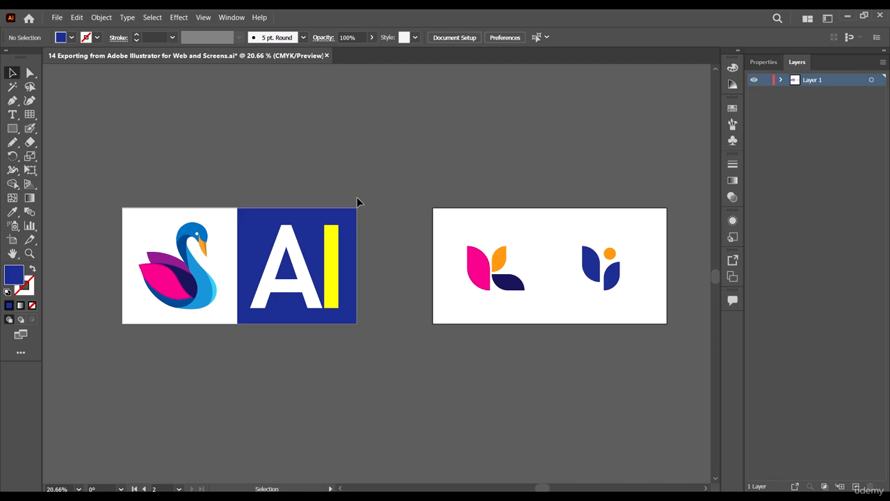
# Step: Change the document color mode to RGB Color
pyautogui.click(57, 18)
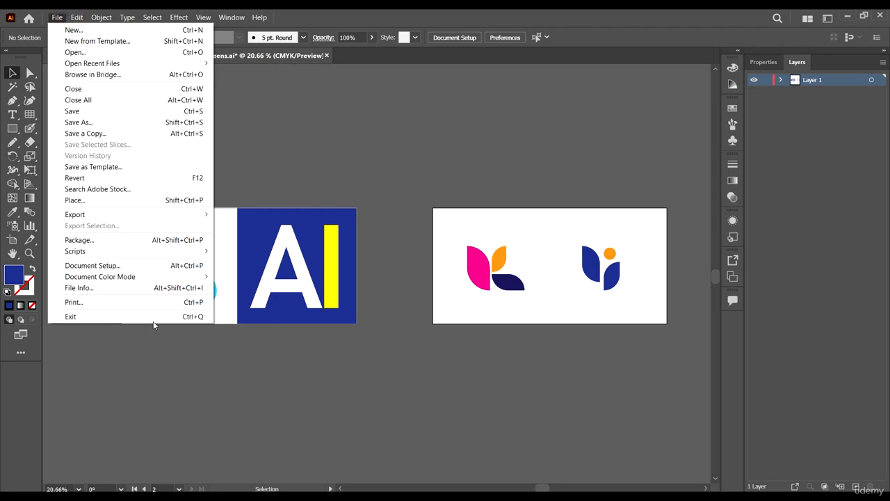
pyautogui.moveTo(174, 278)
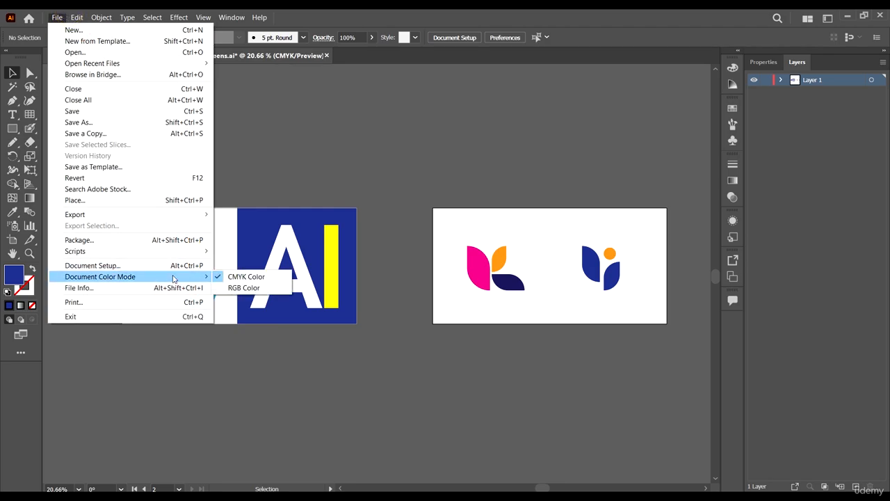
pyautogui.click(247, 288)
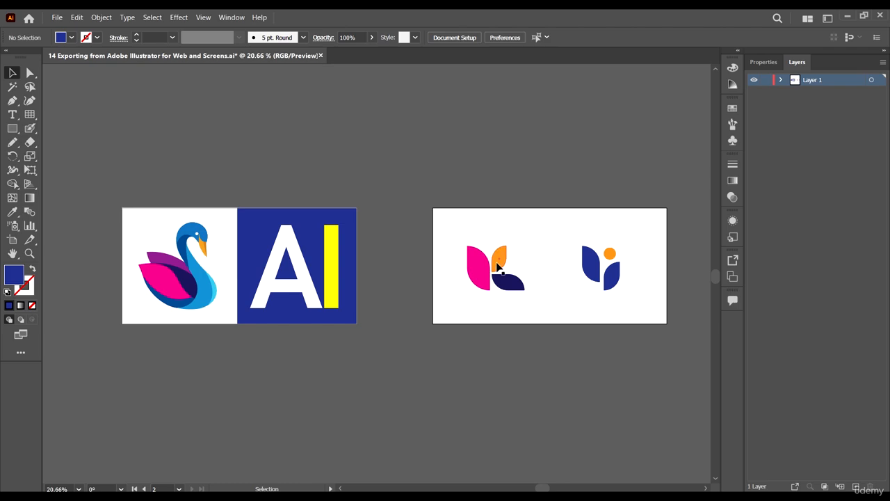
pyautogui.moveTo(425, 180)
pyautogui.mouseDown()
pyautogui.moveTo(690, 364)
pyautogui.moveTo(644, 361)
pyautogui.mouseUp()
pyautogui.click(625, 356)
# Step: Start an Export As of the document with JPEG (*.JPG) as the file type
pyautogui.click(57, 18)
pyautogui.moveTo(125, 214)
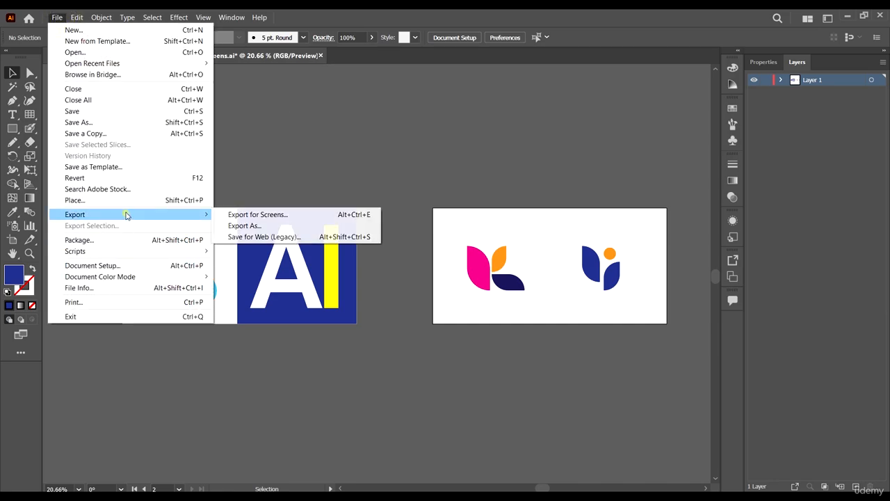
pyautogui.click(261, 226)
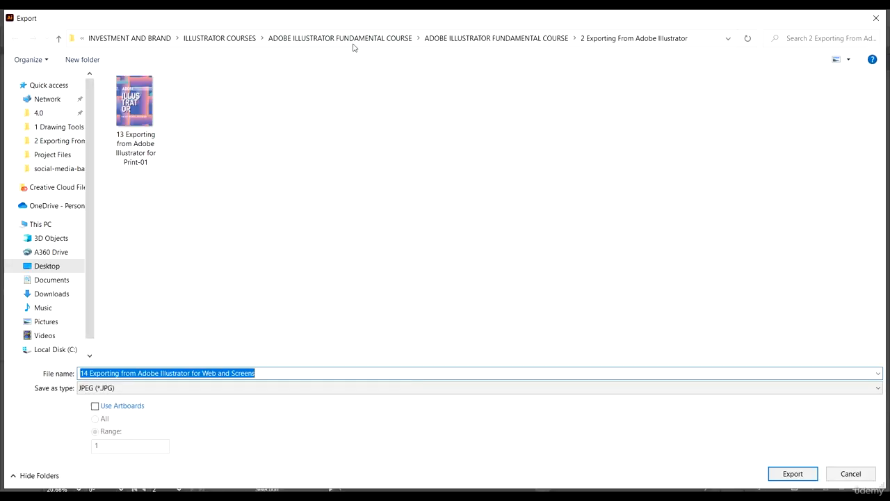
pyautogui.click(106, 388)
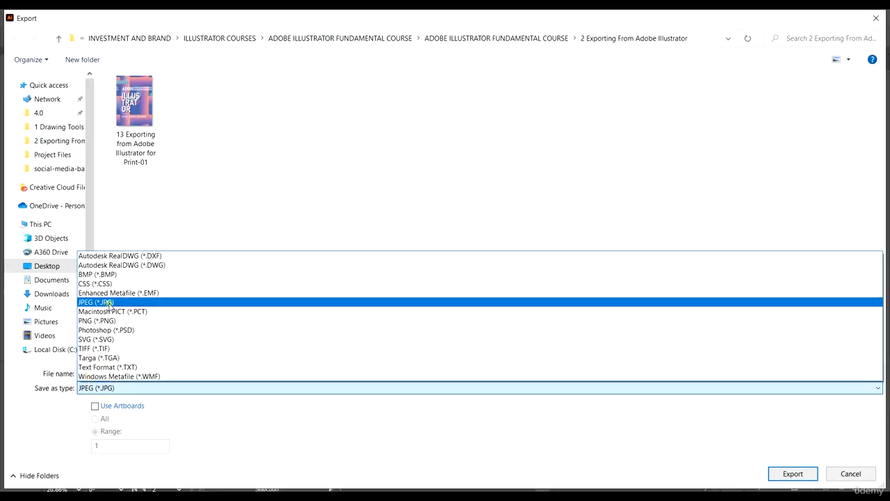
pyautogui.click(109, 302)
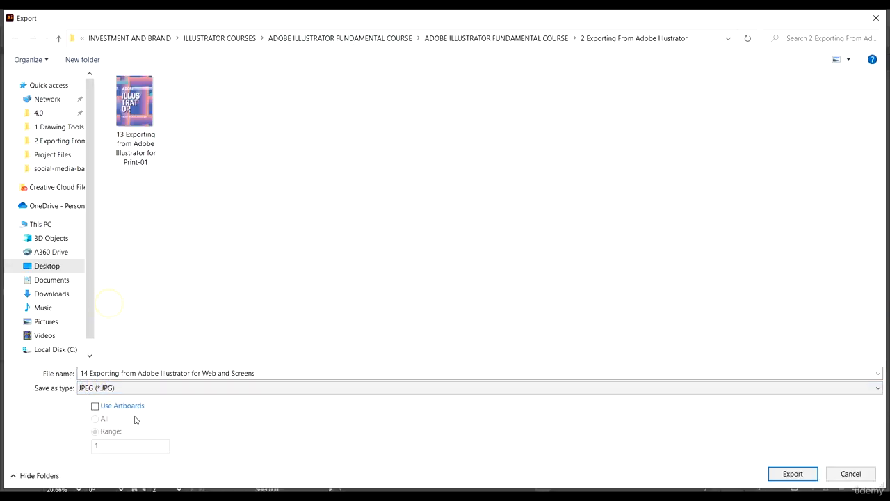
pyautogui.doubleClick(327, 16)
pyautogui.moveTo(245, 21); pyautogui.dragTo(591, 145)
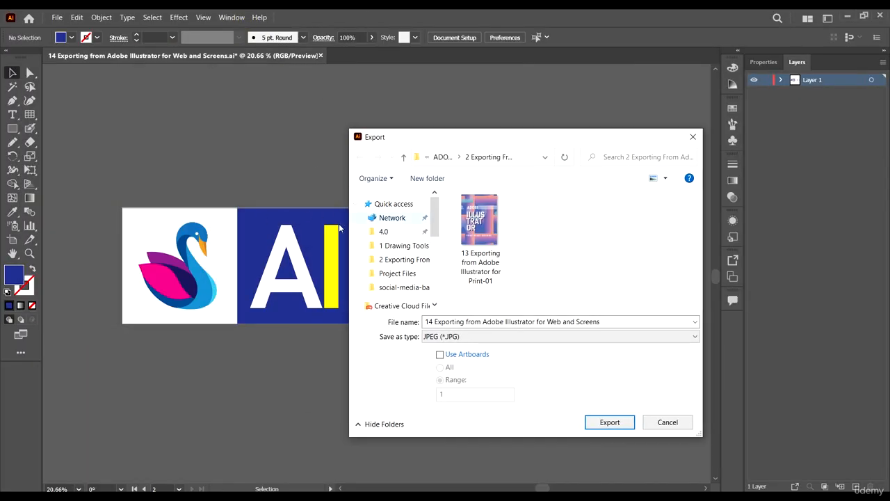
pyautogui.doubleClick(466, 137)
# Step: Check the available export file types, keep JPEG and proceed to the JPEG options
pyautogui.click(169, 391)
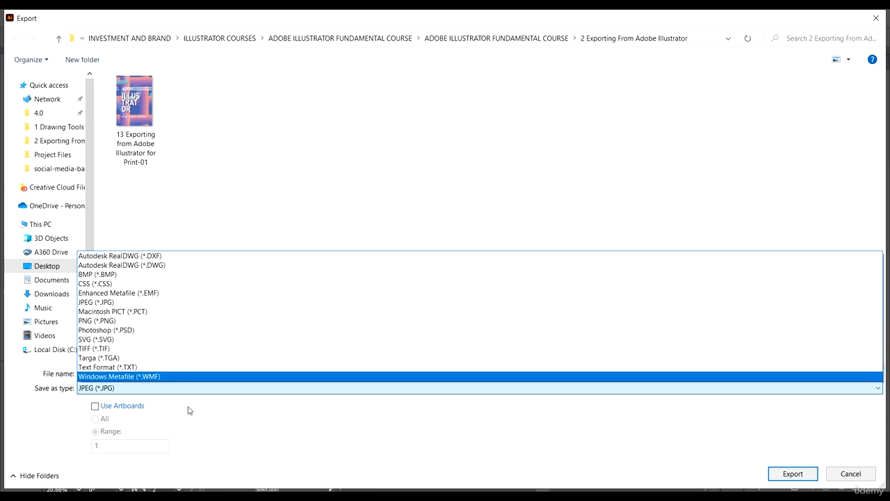
pyautogui.click(239, 417)
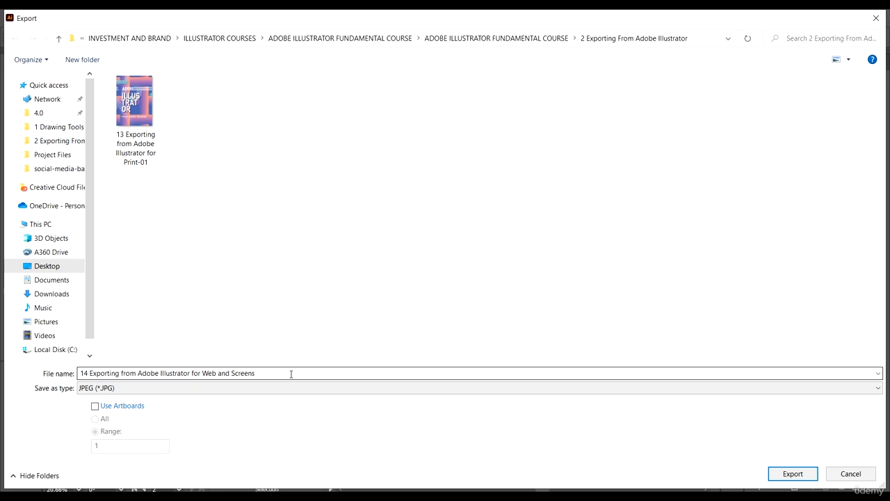
pyautogui.click(166, 387)
pyautogui.click(150, 389)
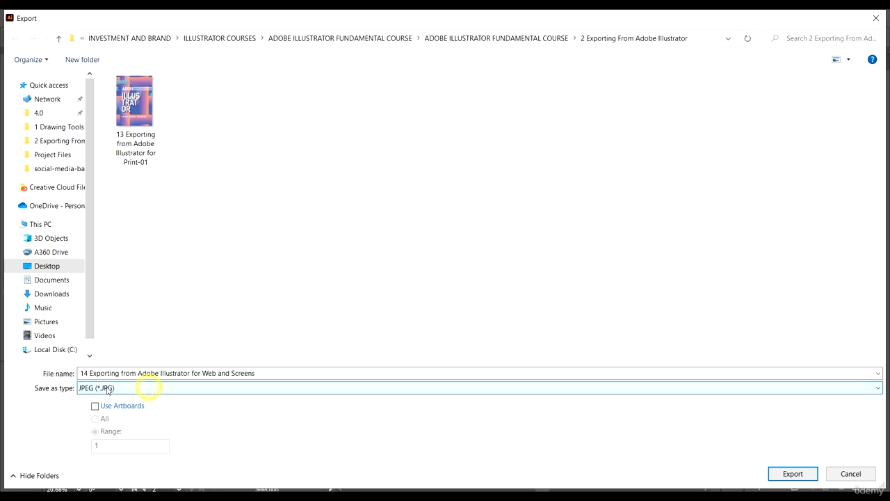
pyautogui.click(793, 473)
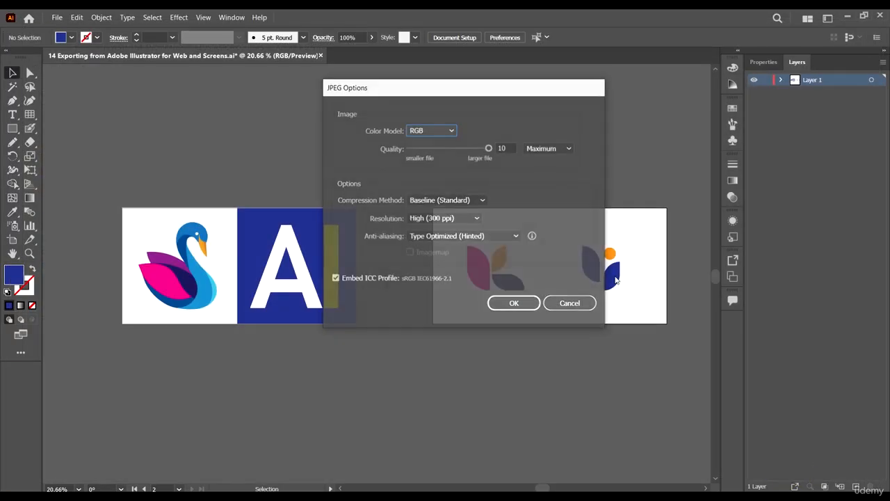
# Step: Set the color model of the JPEG export to RGB
pyautogui.moveTo(468, 87); pyautogui.dragTo(431, 116)
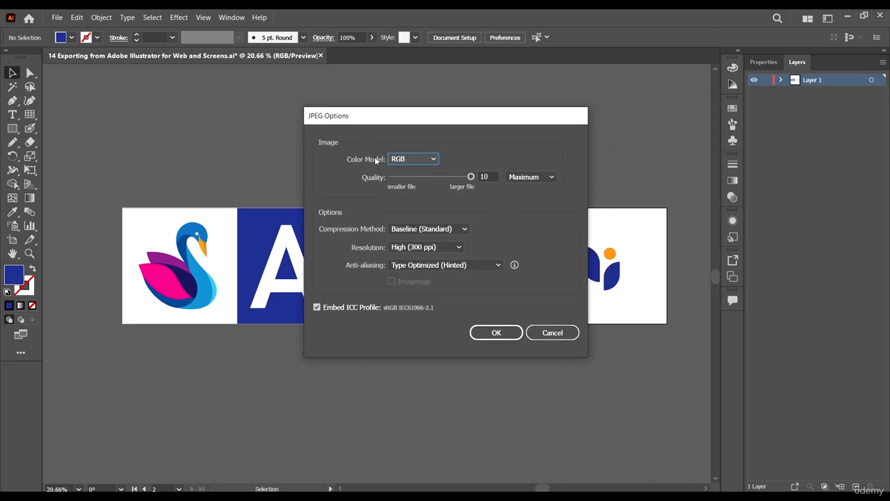
pyautogui.click(422, 158)
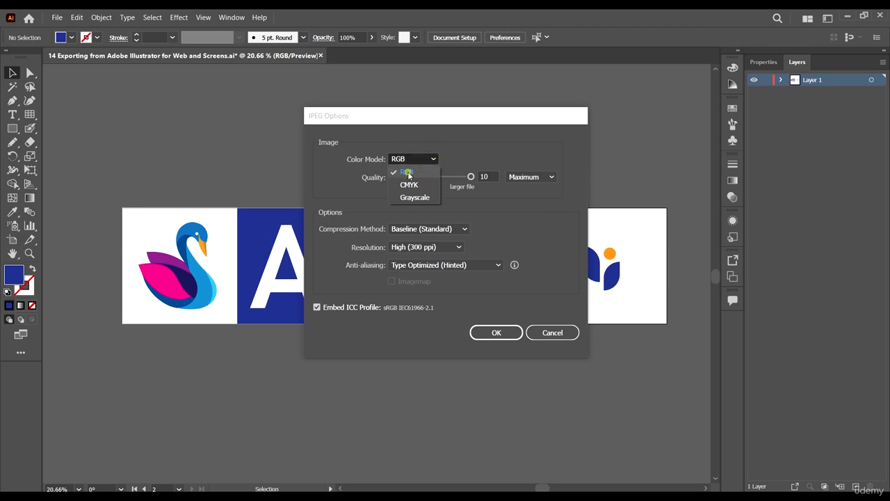
pyautogui.click(398, 171)
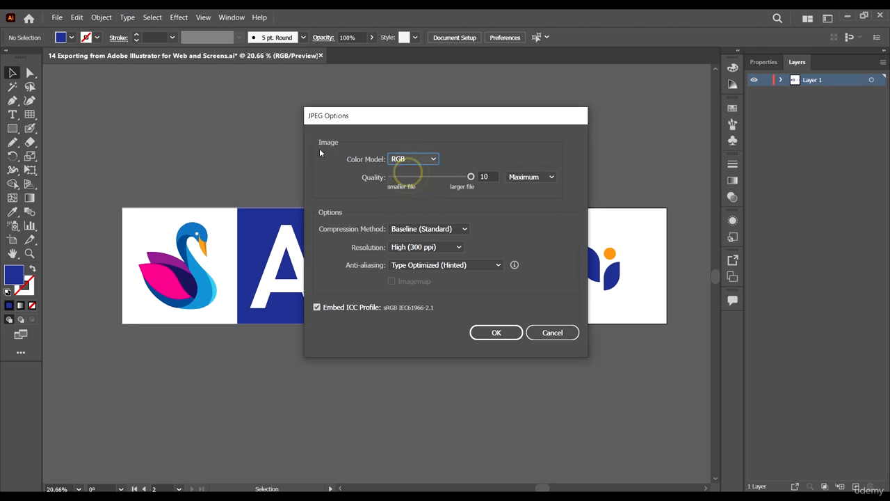
# Step: Try the High quality preset for the JPEG, and set the quality to 10 (Maximum)
pyautogui.click(466, 177)
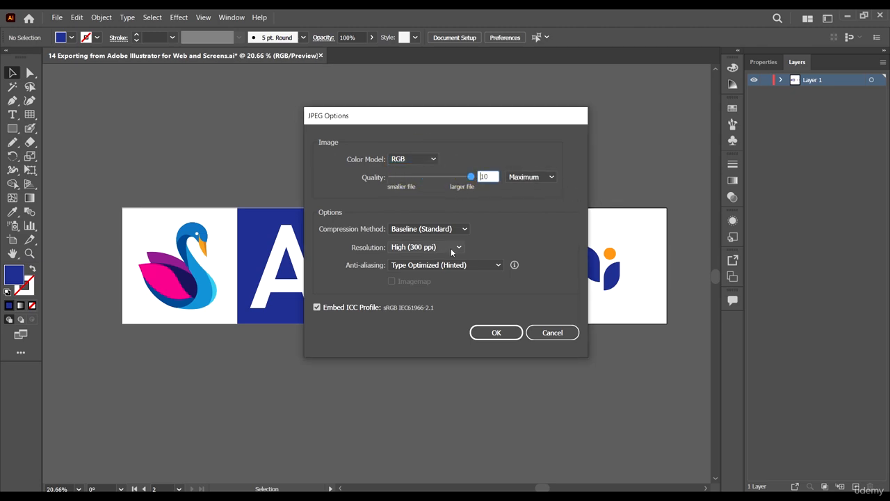
pyautogui.moveTo(470, 176)
pyautogui.mouseDown()
pyautogui.moveTo(451, 179)
pyautogui.moveTo(471, 177)
pyautogui.mouseUp()
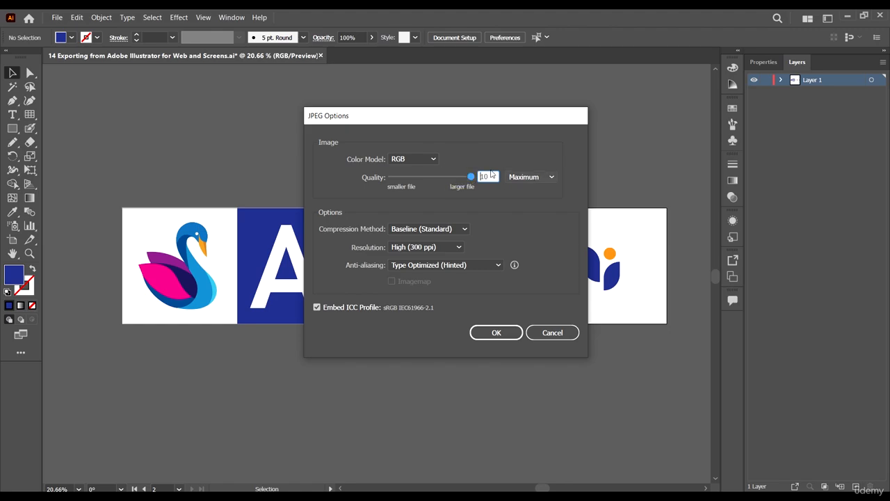
pyautogui.click(539, 179)
pyautogui.click(539, 180)
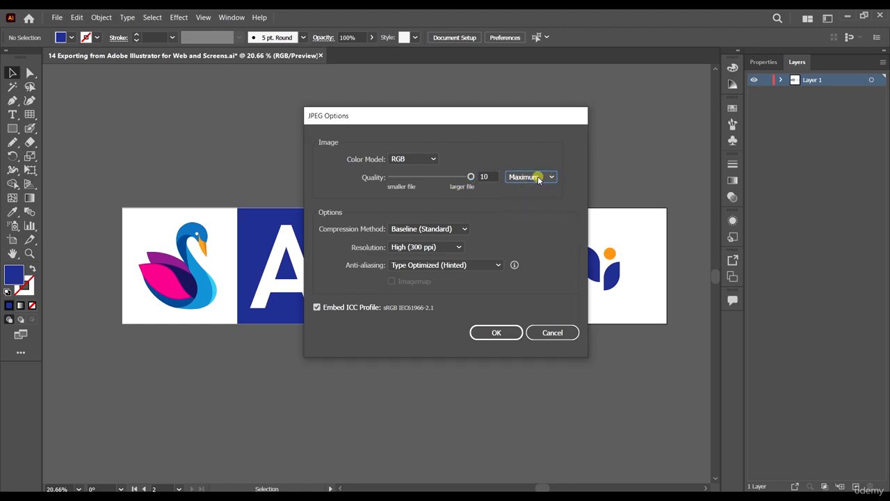
pyautogui.click(544, 179)
pyautogui.click(531, 215)
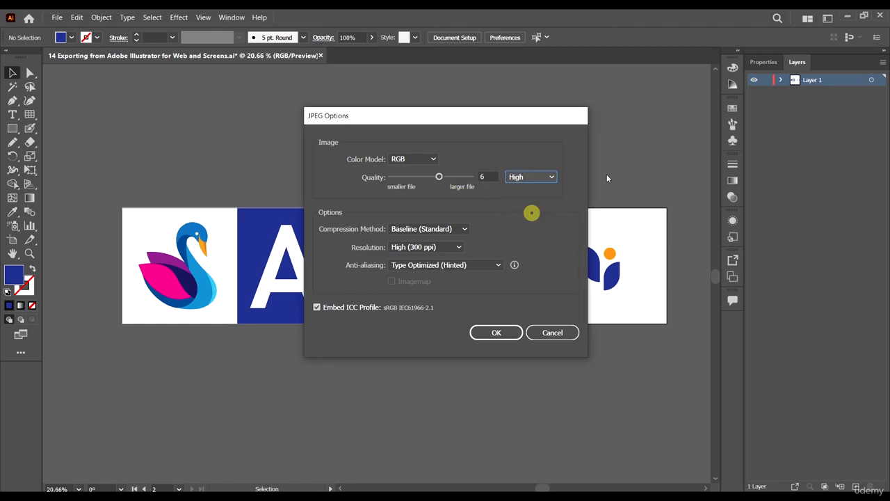
pyautogui.moveTo(439, 176); pyautogui.dragTo(474, 181)
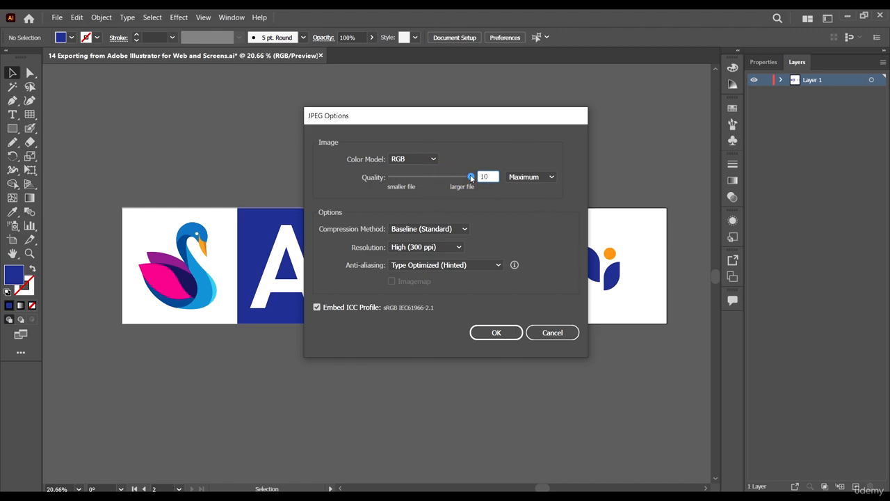
pyautogui.click(496, 179)
# Step: Choose Baseline (Standard) compression and High (300 ppi) resolution for the JPEG, and cancel the export options
pyautogui.click(427, 231)
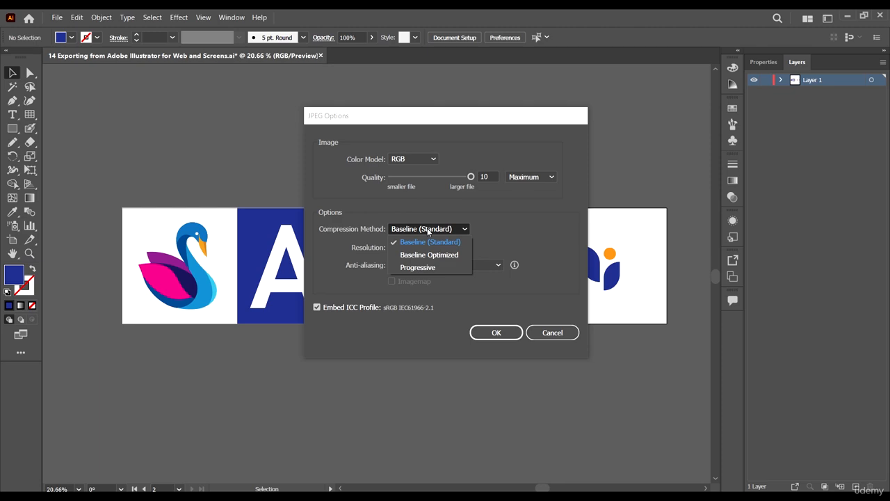
pyautogui.click(443, 241)
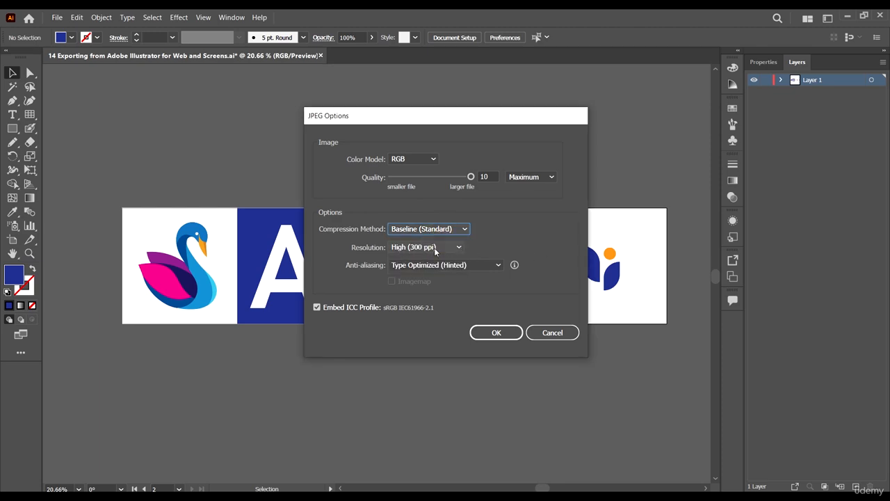
pyautogui.click(434, 248)
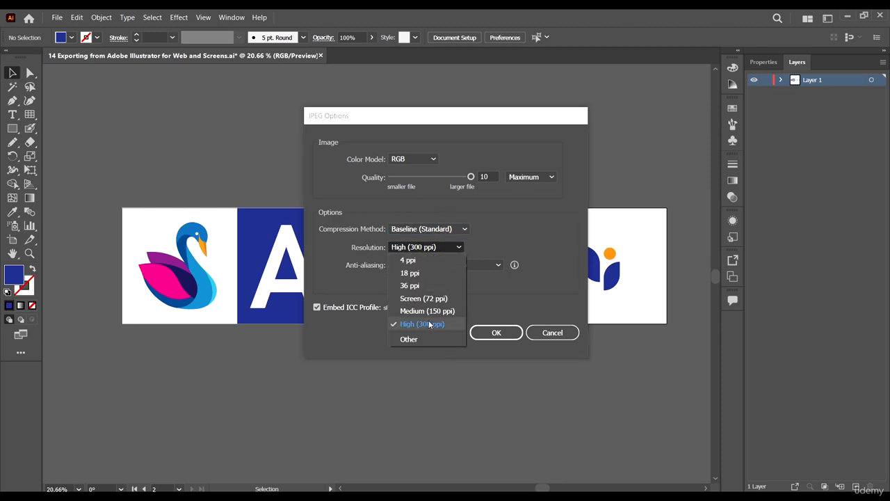
pyautogui.click(439, 312)
pyautogui.click(449, 248)
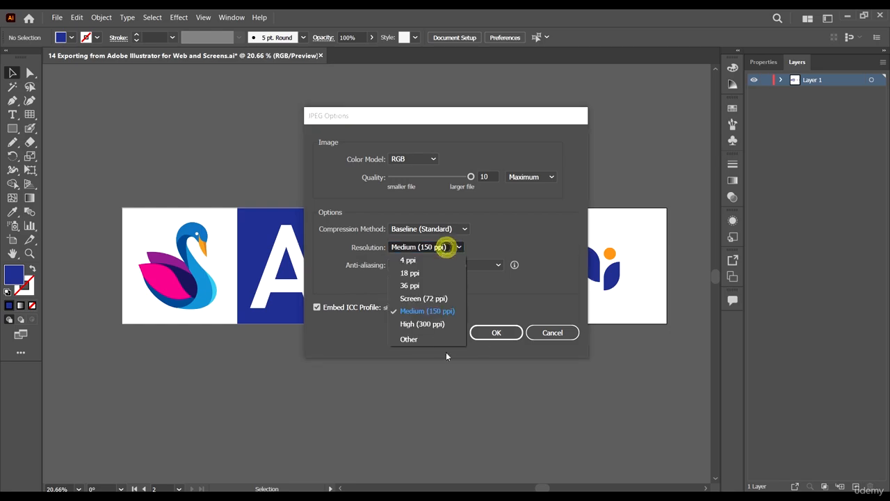
pyautogui.click(441, 313)
pyautogui.click(441, 325)
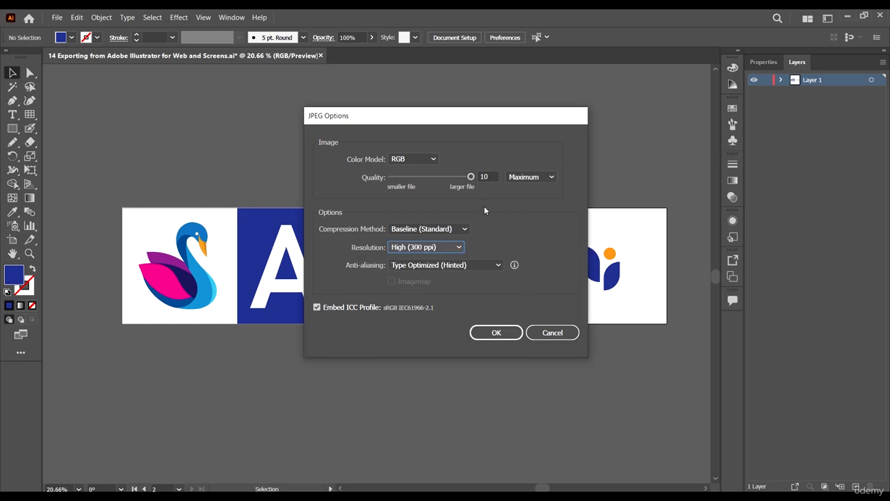
pyautogui.click(553, 333)
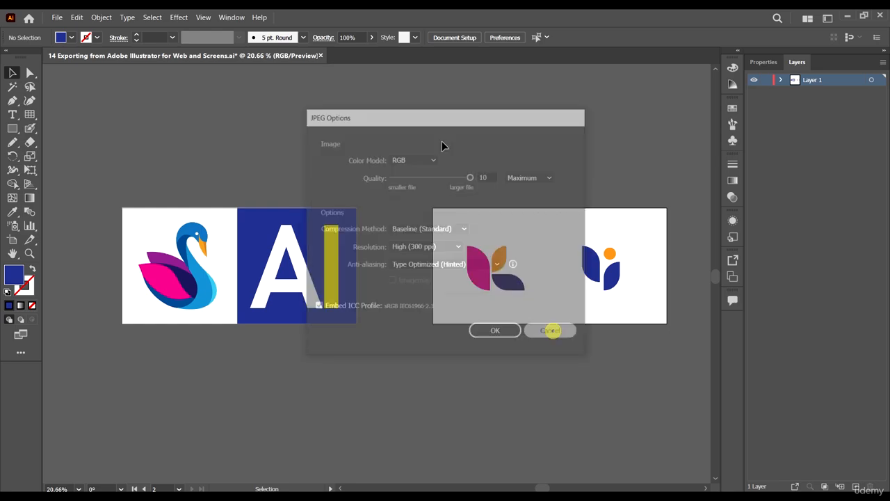
# Step: Restart Export As in JPEG format with Use Artboards enabled and set to All
pyautogui.click(58, 19)
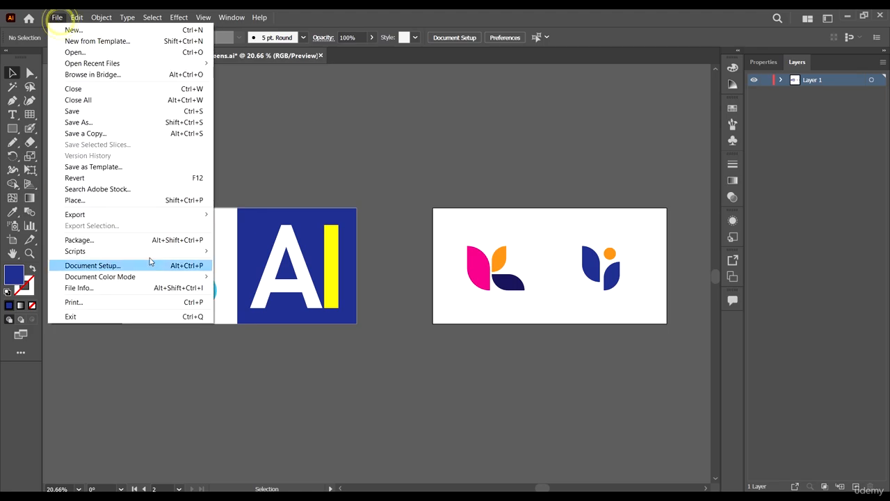
pyautogui.moveTo(206, 217)
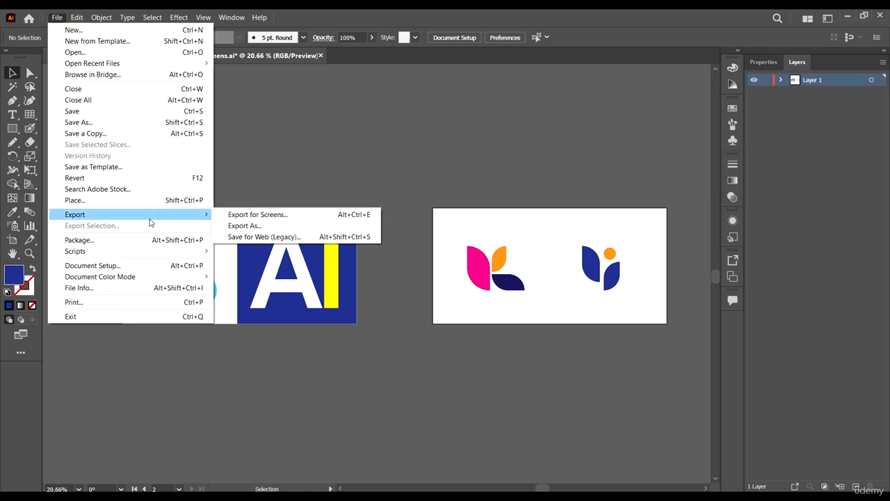
pyautogui.click(288, 227)
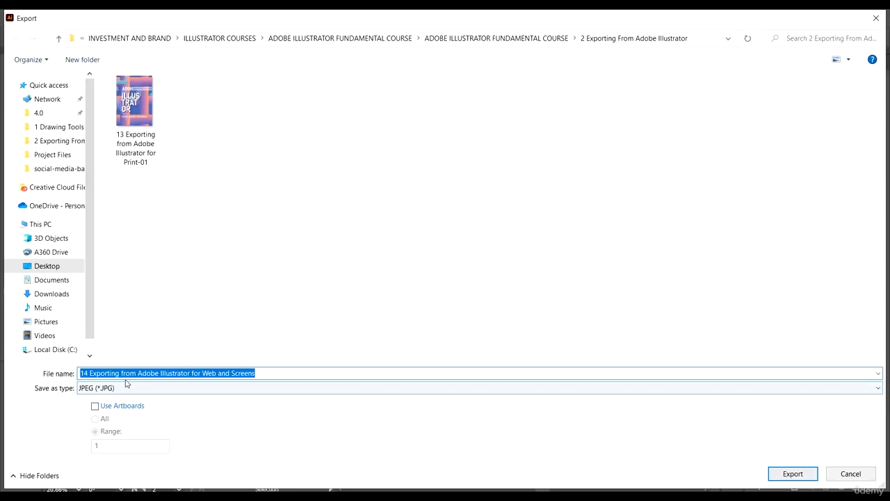
pyautogui.click(95, 406)
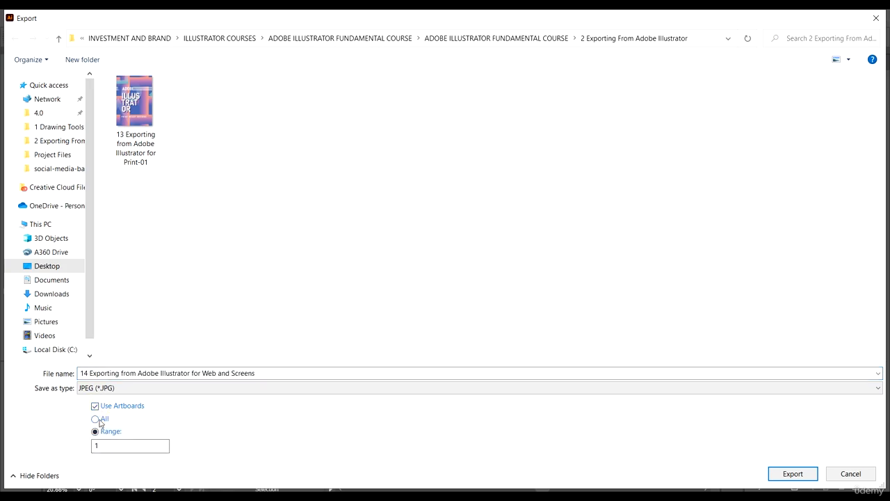
pyautogui.click(98, 420)
pyautogui.doubleClick(306, 19)
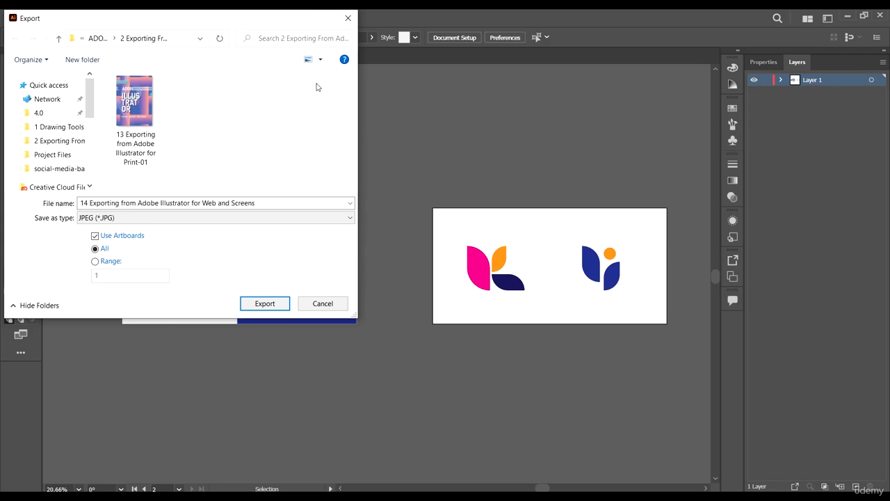
# Step: Limit the JPEG export to artboard range 1 and proceed to the JPEG options
pyautogui.moveTo(307, 18); pyautogui.dragTo(321, 28)
pyautogui.moveTo(205, 32); pyautogui.dragTo(445, 142)
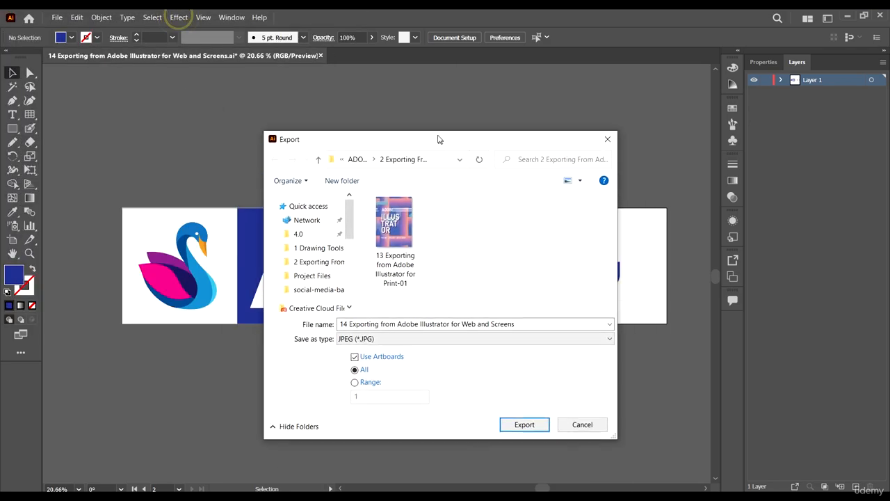
pyautogui.doubleClick(496, 142)
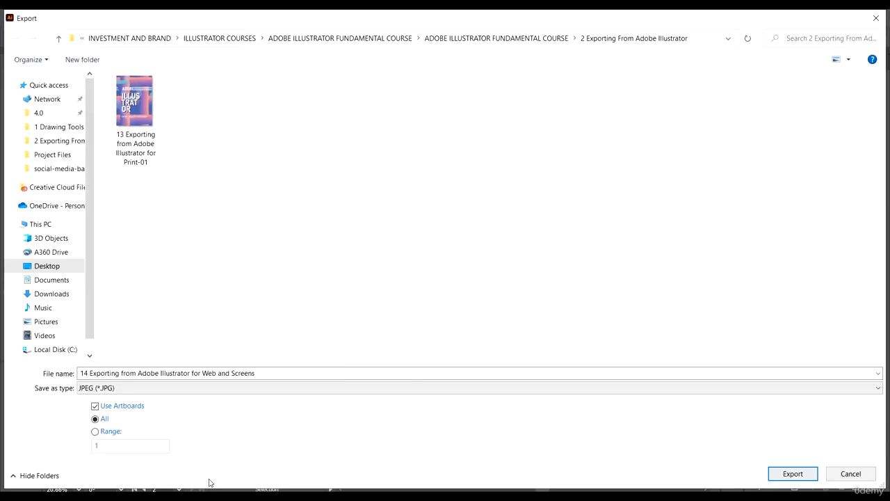
pyautogui.click(97, 431)
pyautogui.moveTo(118, 447); pyautogui.dragTo(98, 446)
pyautogui.click(240, 449)
pyautogui.click(127, 445)
pyautogui.doubleClick(266, 12)
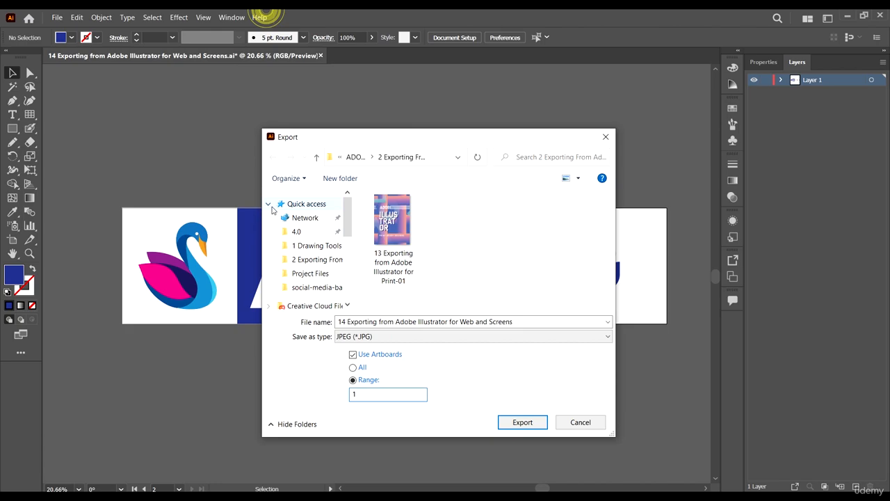
pyautogui.doubleClick(359, 143)
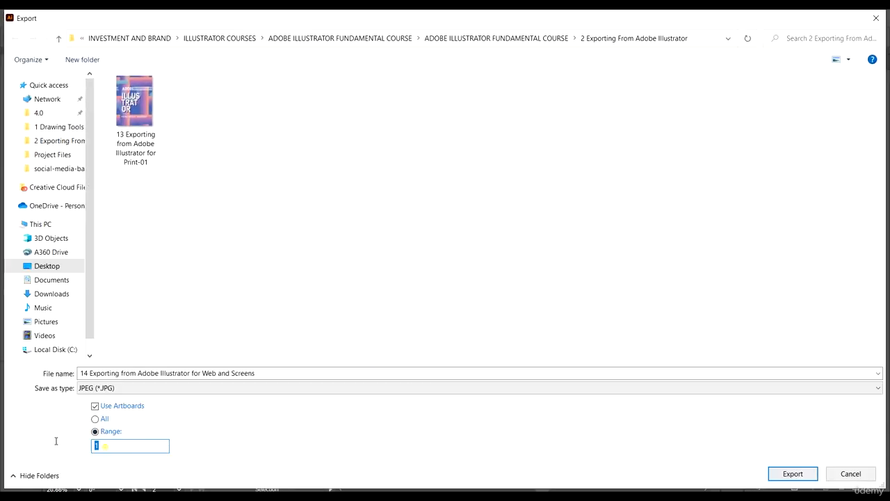
pyautogui.click(793, 474)
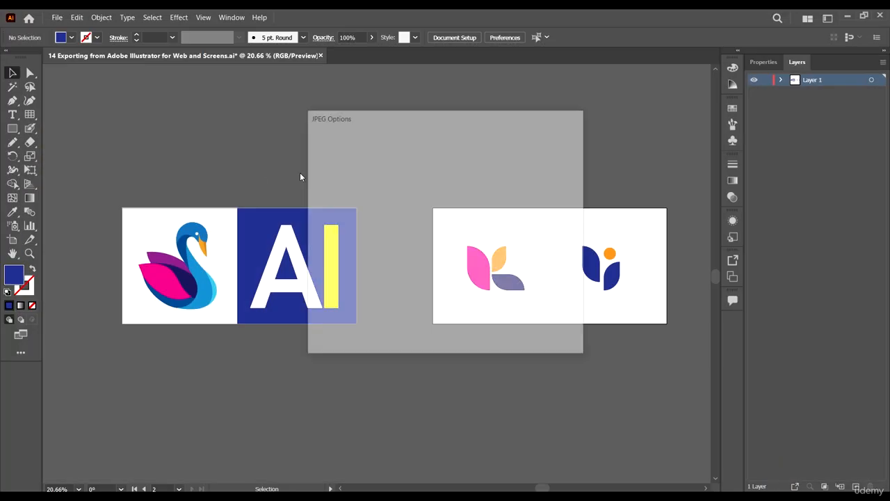
# Step: Export the JPEG with quality 9, Baseline (Standard) compression and Medium (150 ppi) resolution
pyautogui.moveTo(471, 178); pyautogui.dragTo(464, 178)
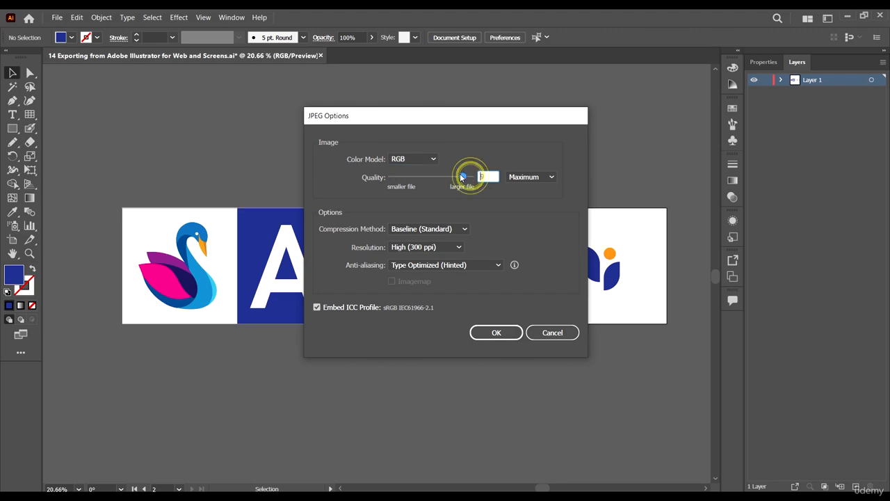
pyautogui.click(453, 229)
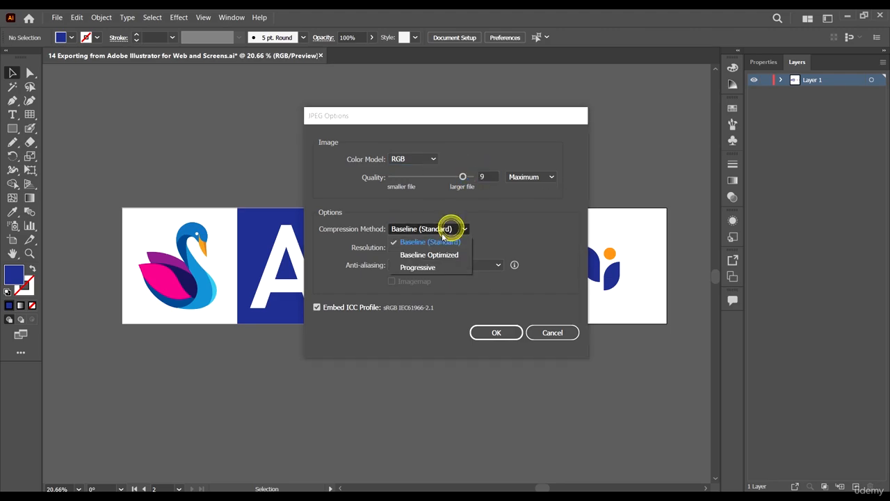
pyautogui.click(441, 228)
pyautogui.click(431, 247)
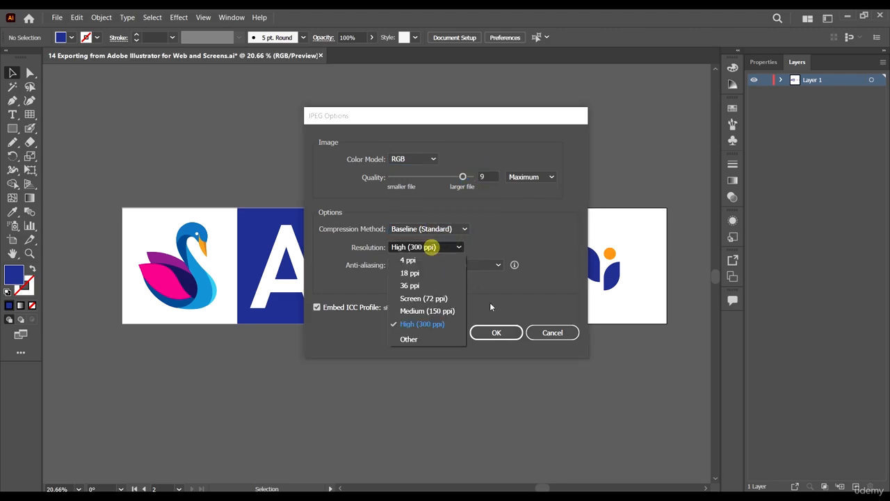
pyautogui.click(433, 311)
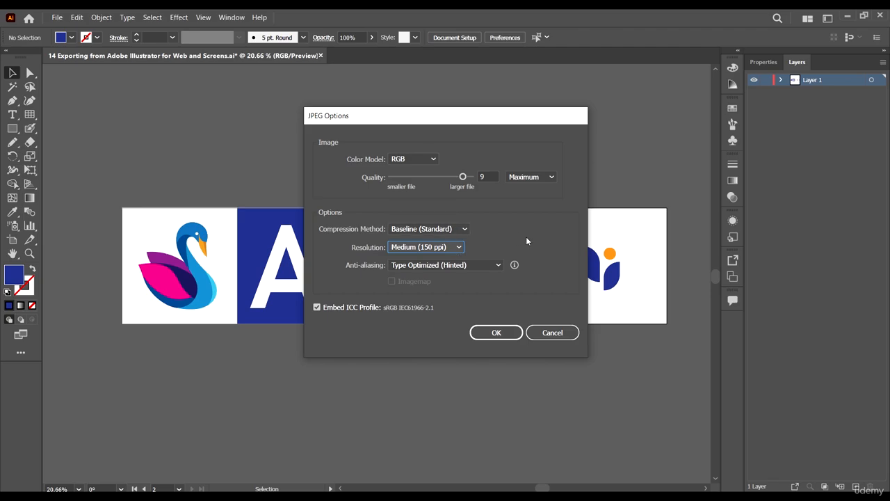
pyautogui.click(497, 332)
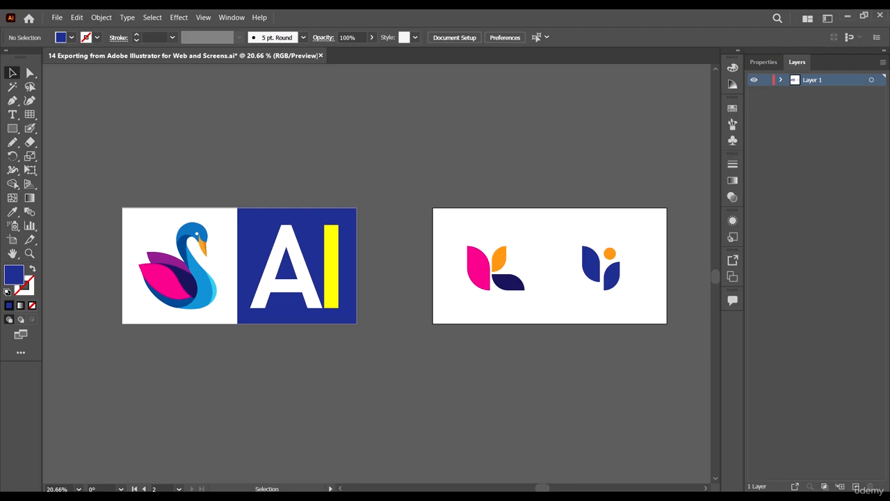
# Step: Switch to File Explorer, view the exported Artboard 1 JPEG, and return to Illustrator
pyautogui.click(88, 461)
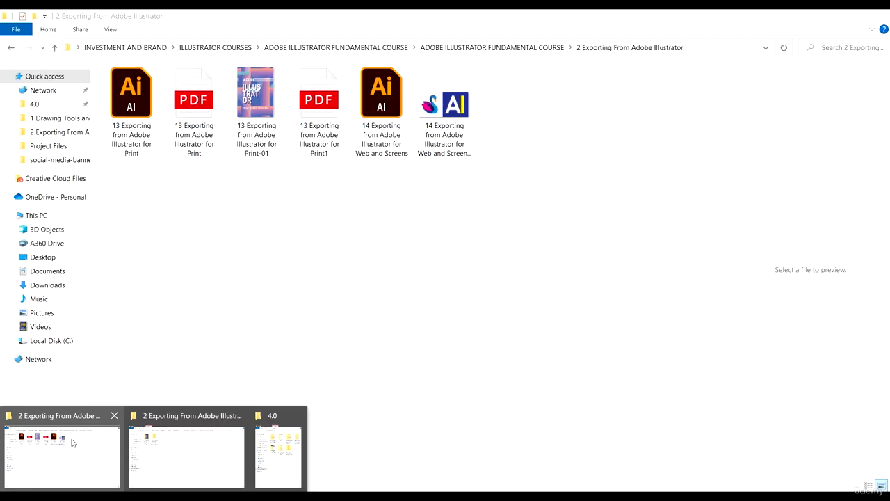
pyautogui.doubleClick(447, 112)
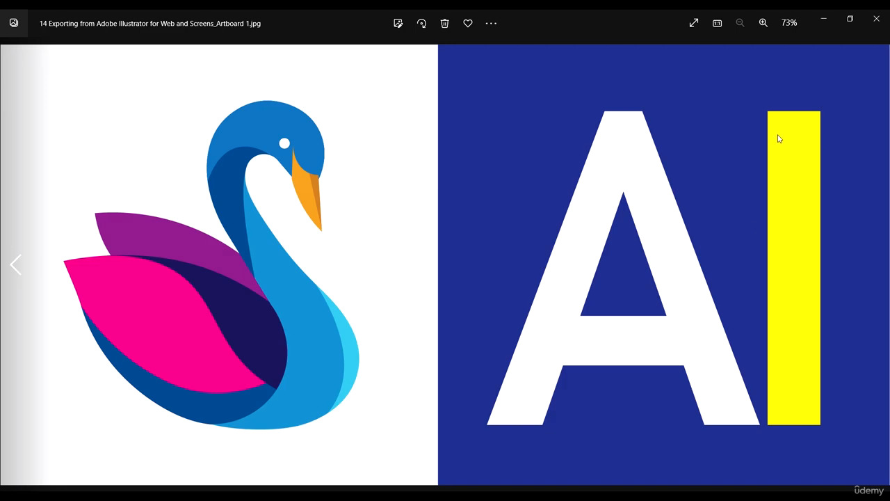
pyautogui.click(876, 20)
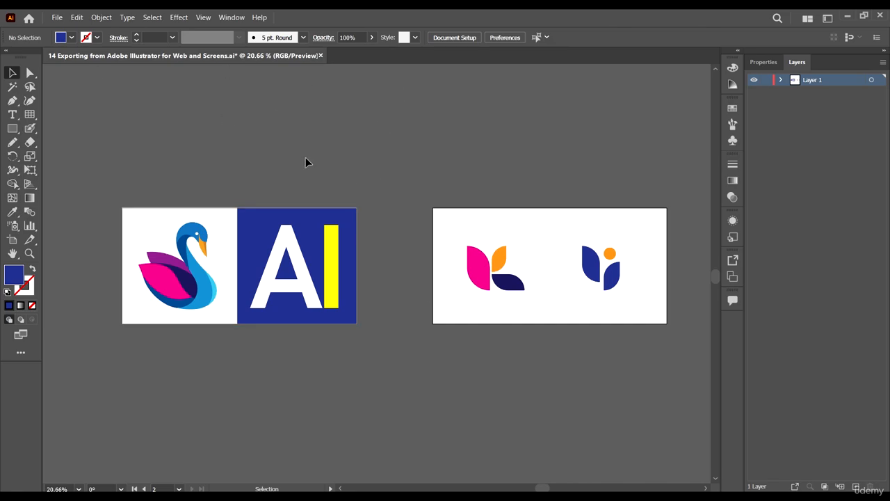
# Step: Start Export for Screens with the artboards listed, and move its dialog clear of the first artboard
pyautogui.scroll(-1, 366, 244)
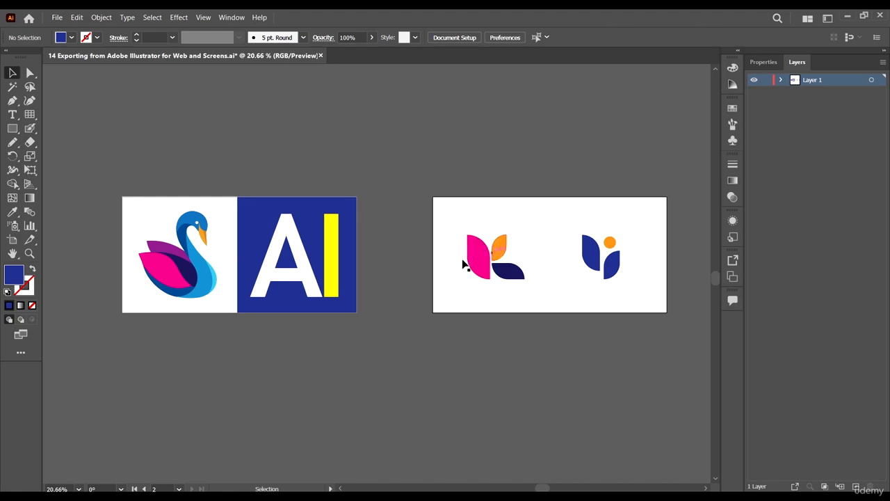
pyautogui.click(62, 22)
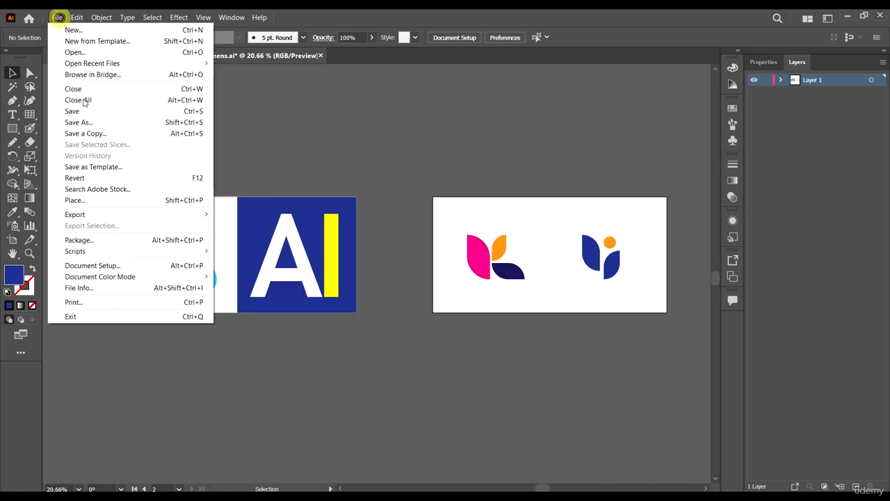
pyautogui.moveTo(100, 215)
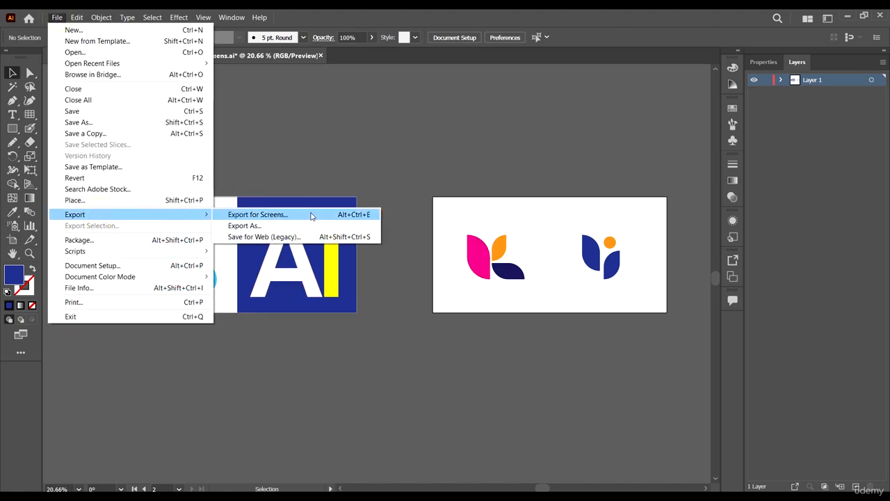
pyautogui.click(311, 216)
pyautogui.click(376, 144)
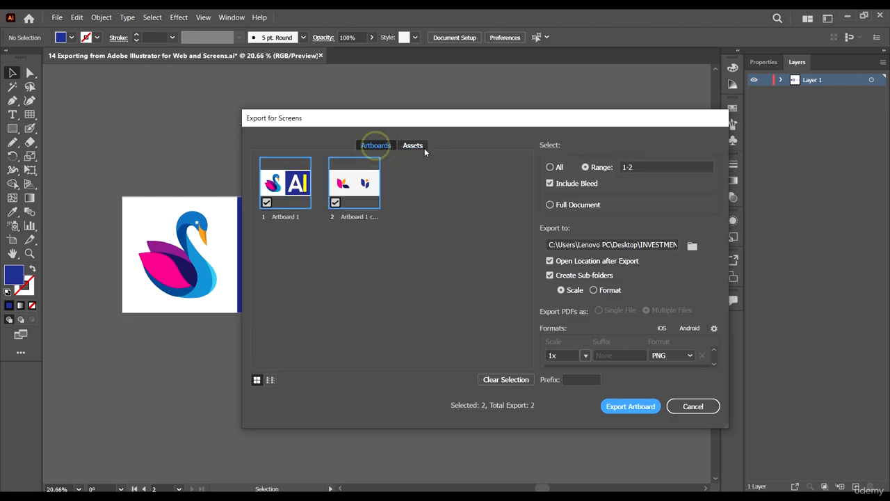
pyautogui.moveTo(449, 120); pyautogui.dragTo(602, 94)
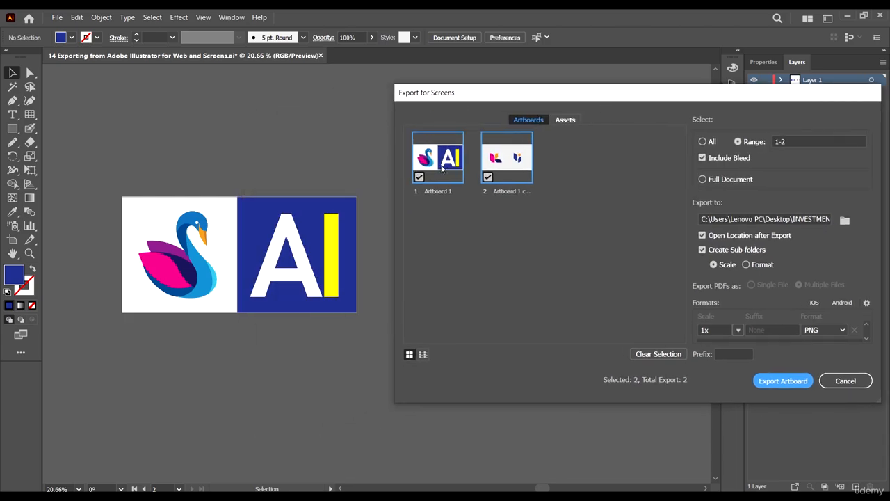
pyautogui.moveTo(480, 99); pyautogui.dragTo(575, 119)
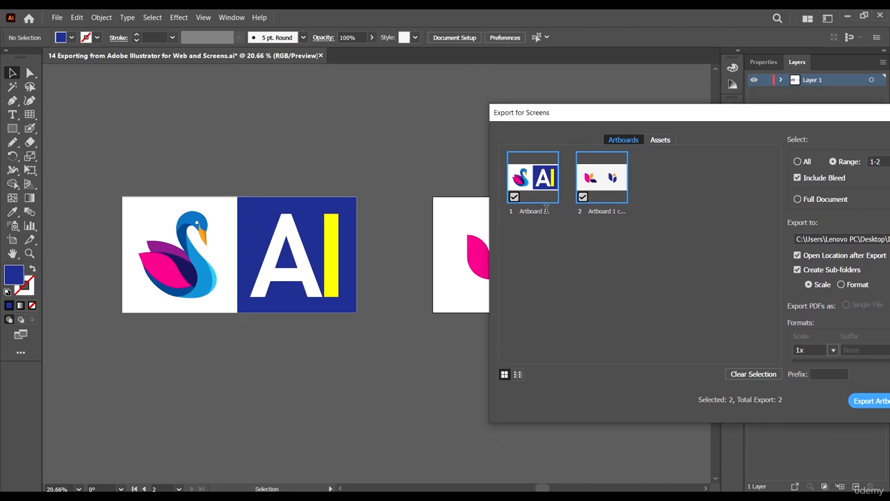
# Step: Exclude the second artboard from the screen export, leaving only Artboard 1 selected
pyautogui.click(580, 200)
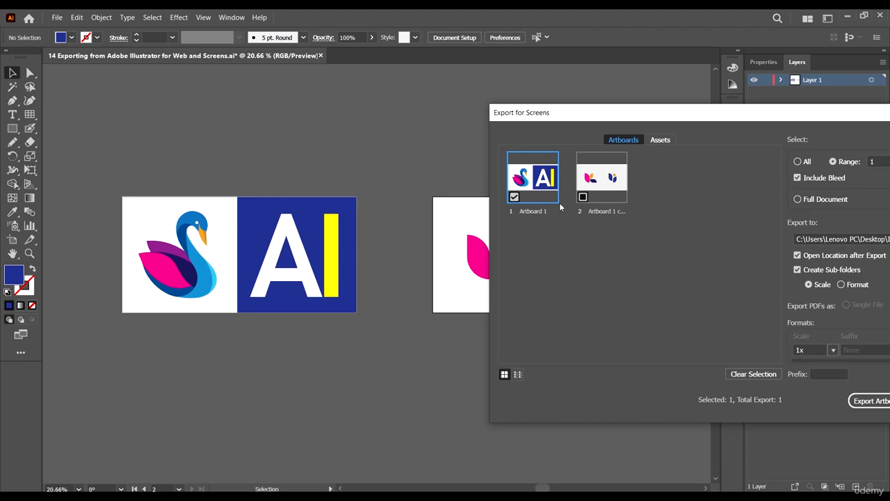
pyautogui.click(515, 198)
pyautogui.click(514, 197)
pyautogui.click(583, 198)
pyautogui.click(585, 197)
# Step: Rename Artboard 1 as "Ai 1" in the Export for Screens dialog
pyautogui.doubleClick(528, 211)
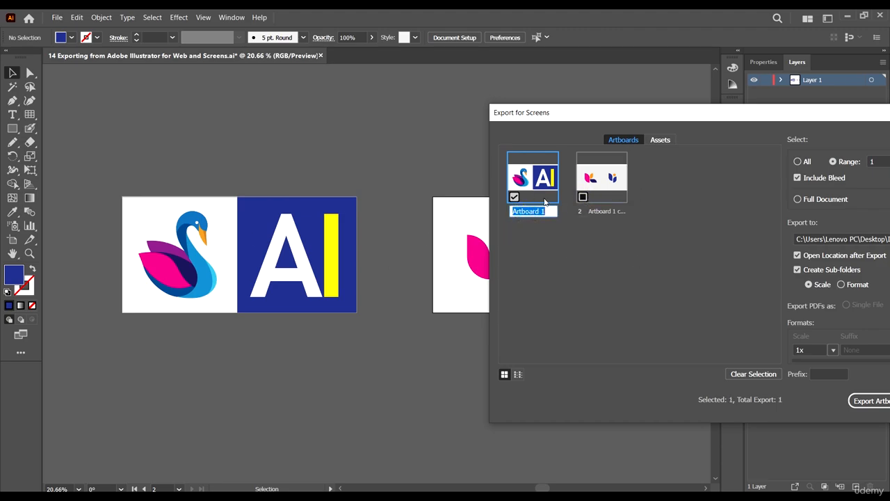
pyautogui.click(584, 242)
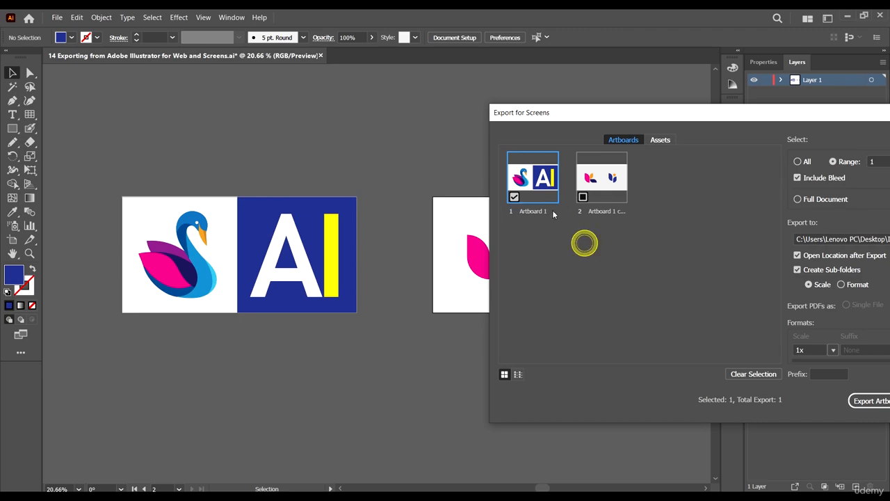
pyautogui.doubleClick(525, 211)
pyautogui.write('A')
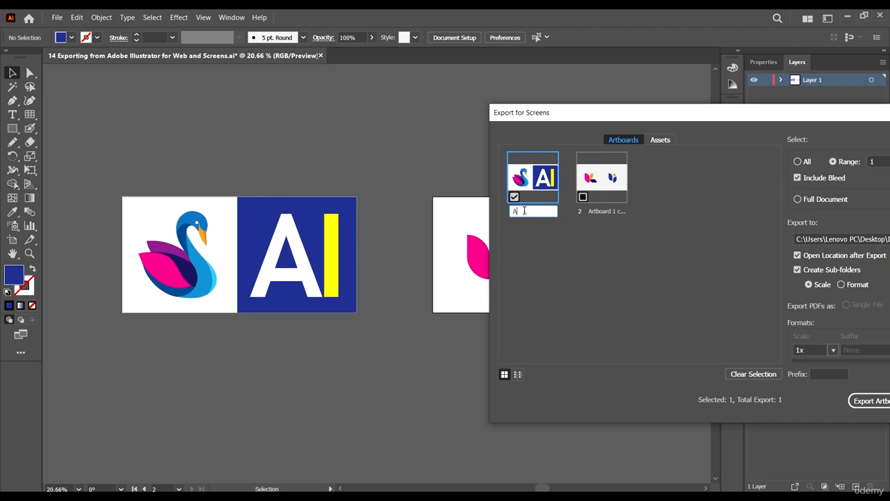
pyautogui.write('i 1')
pyautogui.click(590, 246)
pyautogui.moveTo(624, 113); pyautogui.dragTo(402, 103)
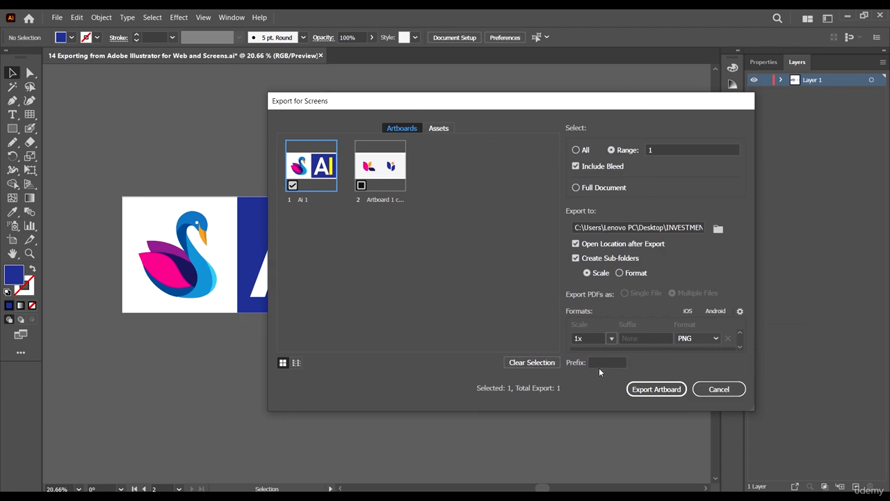
# Step: Choose the "2 Exporting From Adobe Illustrator" folder as the export location, leaving the prefix empty
pyautogui.click(601, 363)
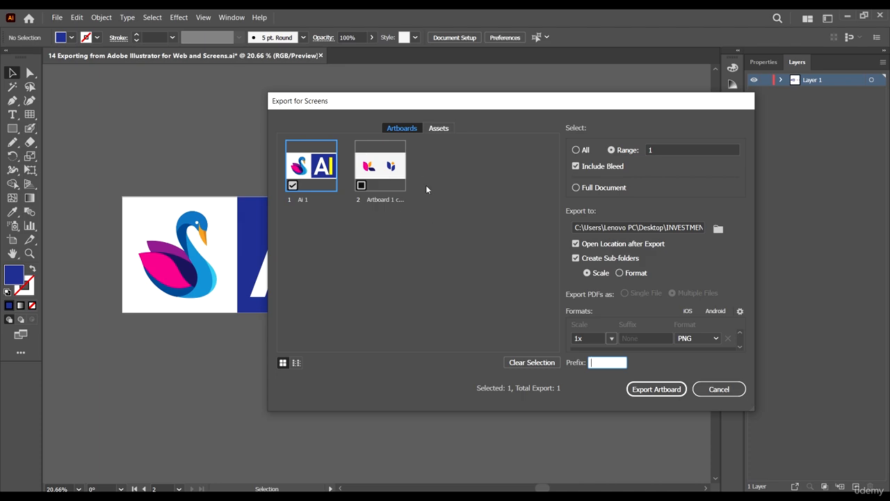
pyautogui.moveTo(630, 109); pyautogui.dragTo(564, 105)
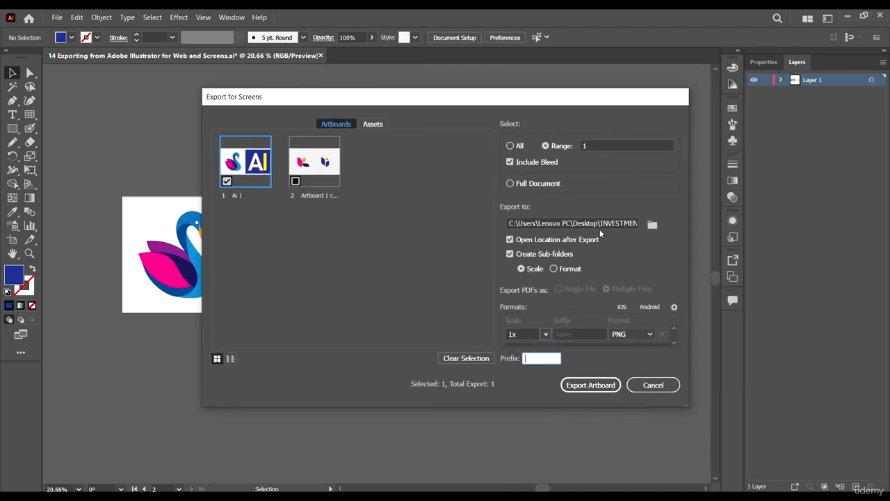
pyautogui.click(653, 226)
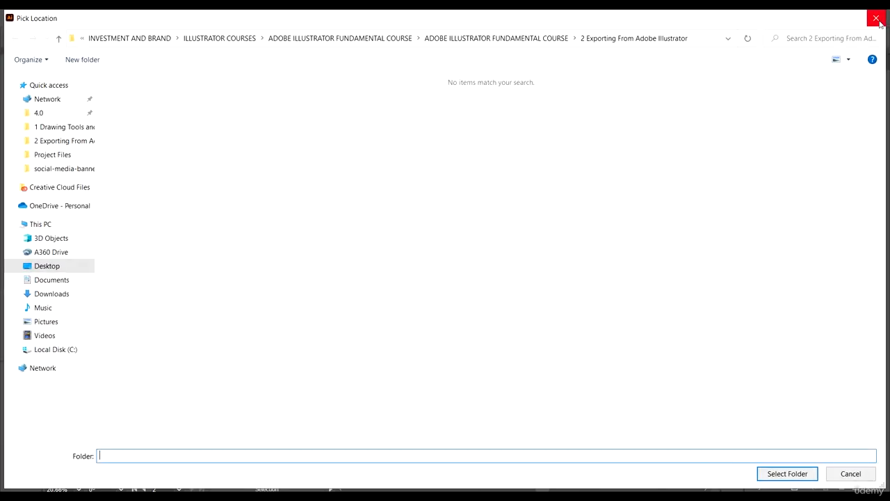
pyautogui.click(877, 19)
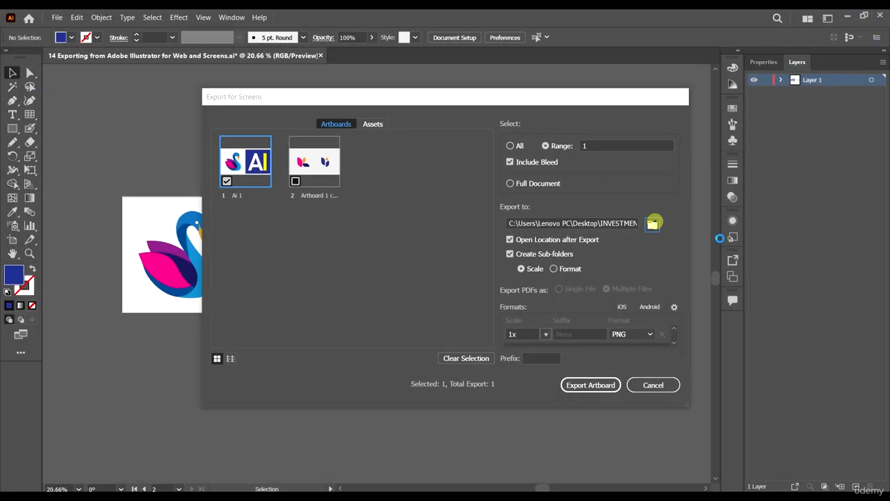
pyautogui.click(653, 223)
pyautogui.click(788, 472)
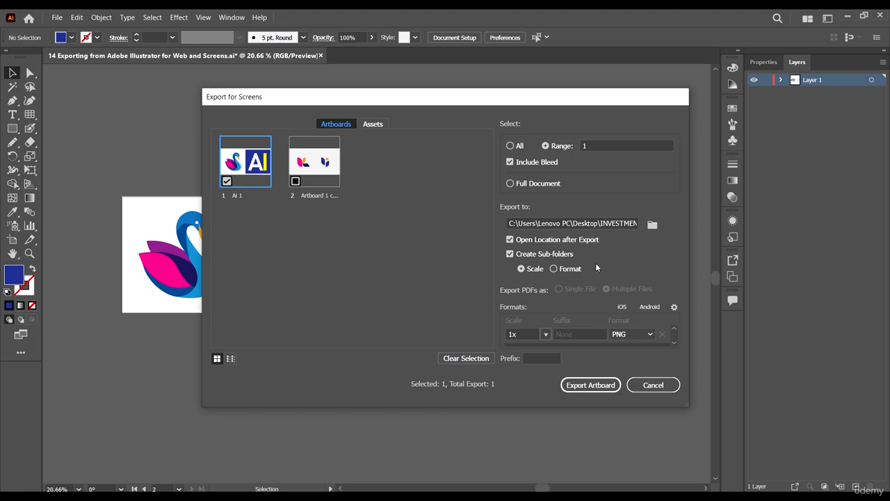
# Step: Try 2x and 3x as the scale of the PNG export
pyautogui.click(546, 334)
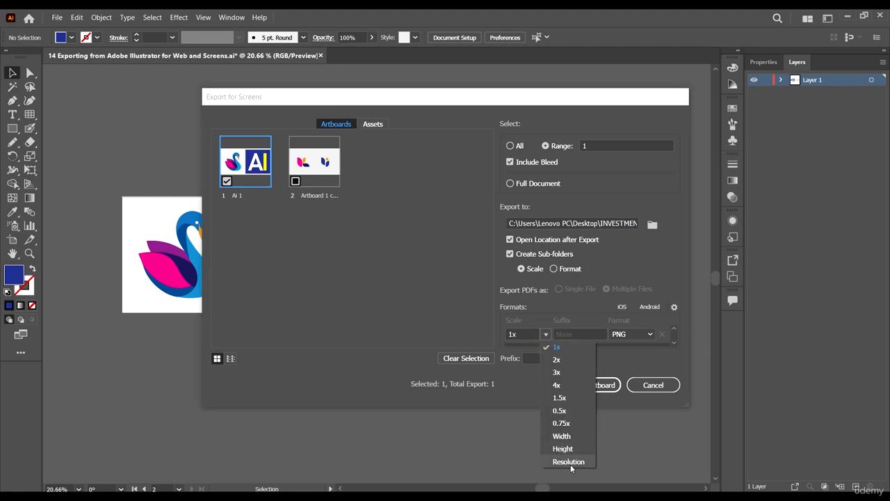
pyautogui.click(557, 358)
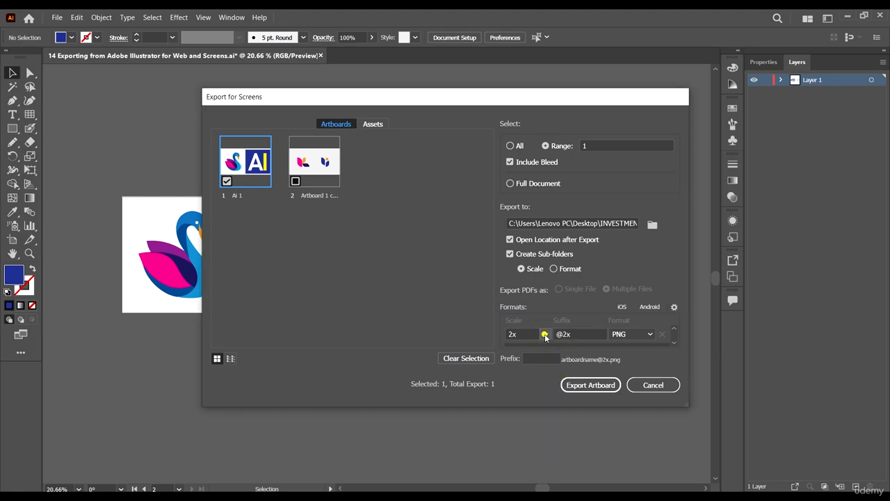
pyautogui.click(546, 334)
pyautogui.click(556, 372)
# Step: Scale the PNG export by resolution and set it to 350 ppi
pyautogui.click(546, 334)
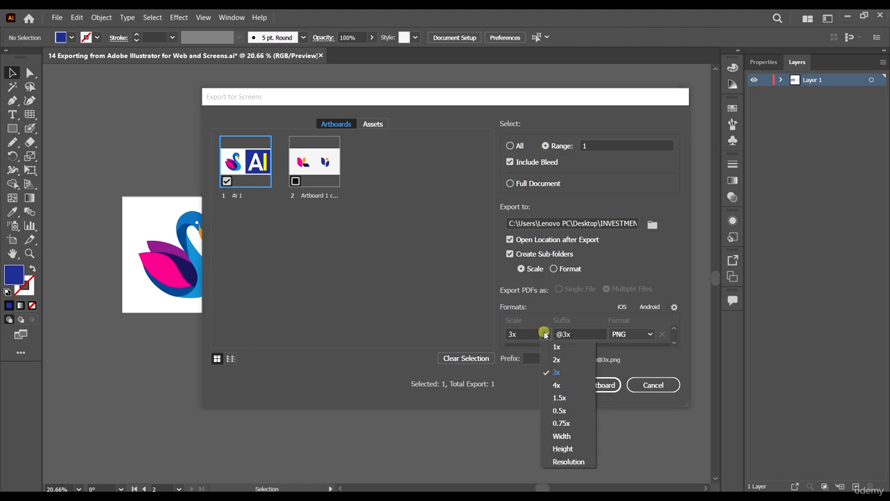
pyautogui.click(568, 462)
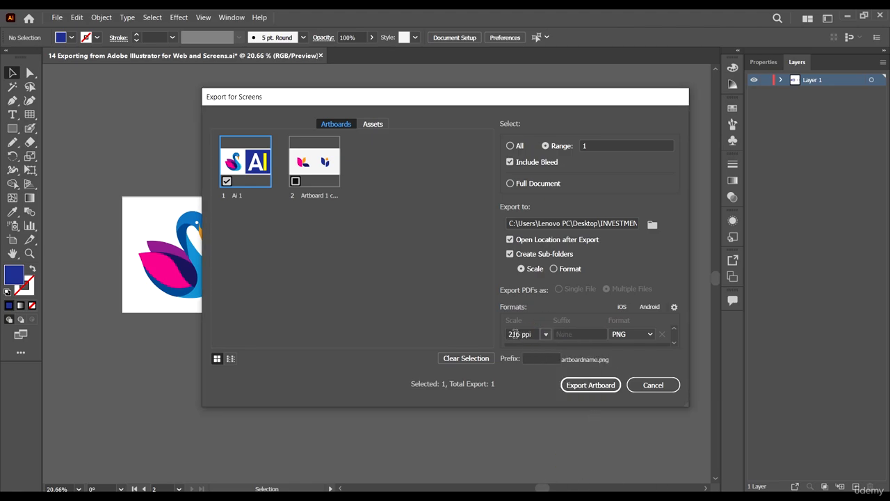
pyautogui.doubleClick(519, 335)
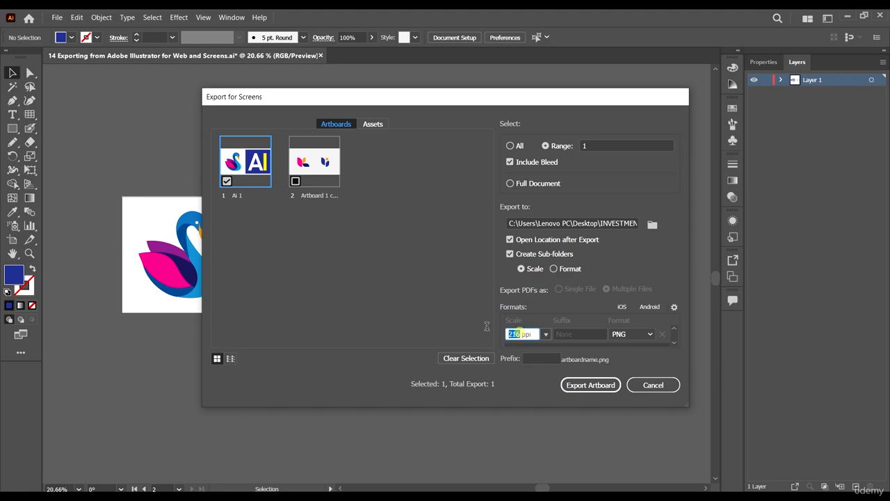
pyautogui.write('36')
pyautogui.write('0')
pyautogui.click(590, 363)
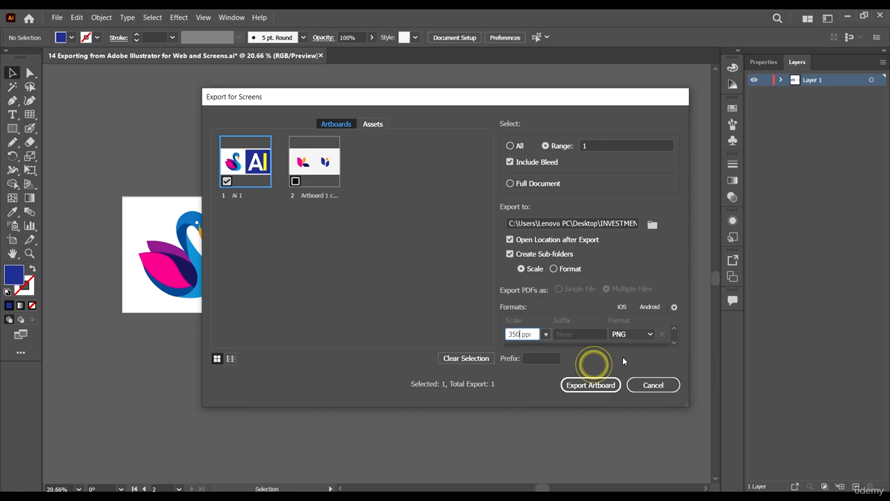
# Step: Add the suffix "ai" to the artboard export and keep PNG as its format
pyautogui.click(569, 332)
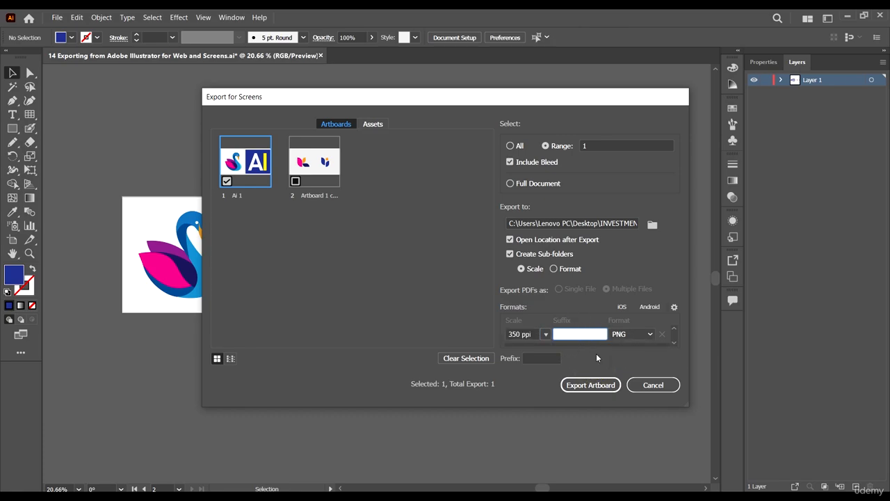
pyautogui.write('a')
pyautogui.click(626, 360)
pyautogui.click(629, 335)
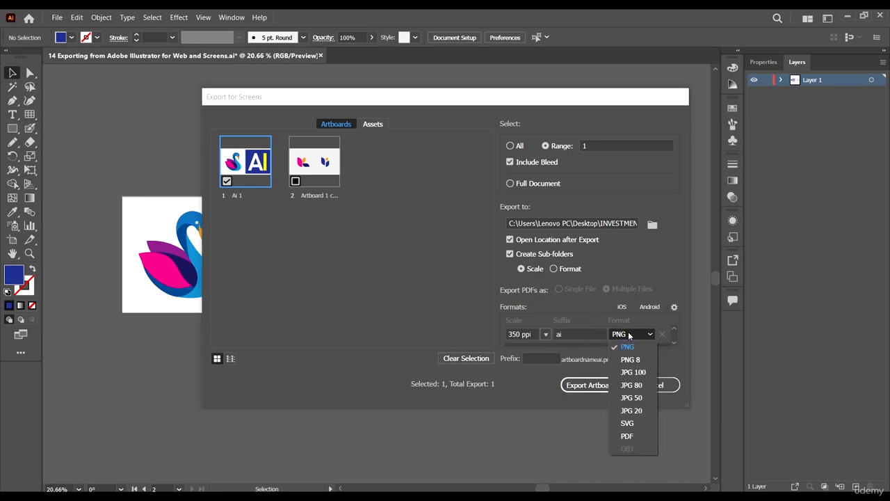
pyautogui.click(633, 351)
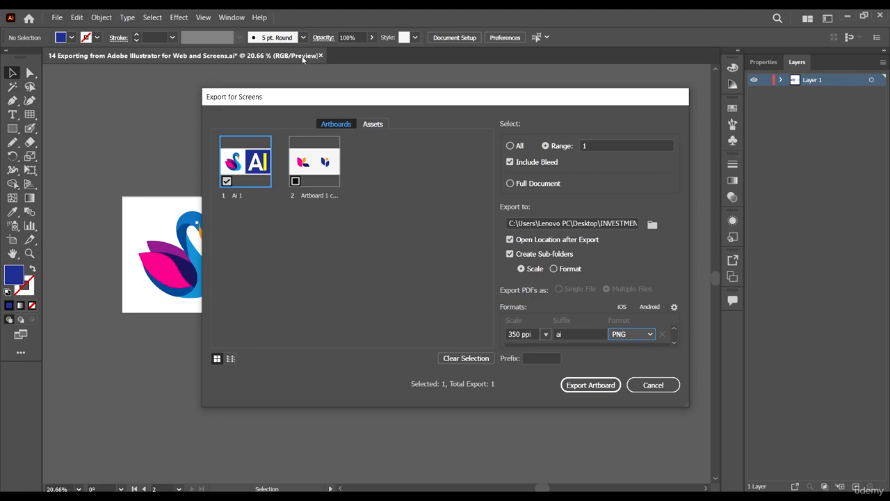
# Step: Try PDF and SVG as the artboard export format, return to PNG, and cancel the export dialog
pyautogui.moveTo(367, 97); pyautogui.dragTo(503, 93)
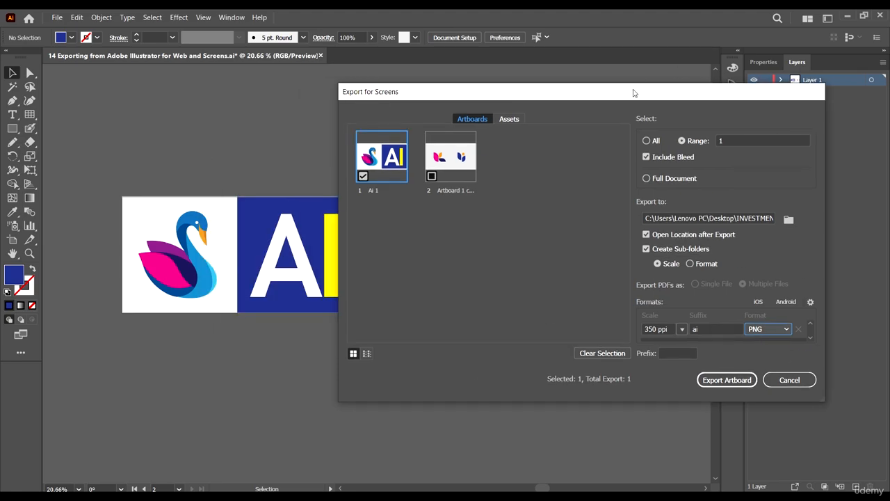
pyautogui.moveTo(633, 92); pyautogui.dragTo(489, 73)
pyautogui.click(621, 309)
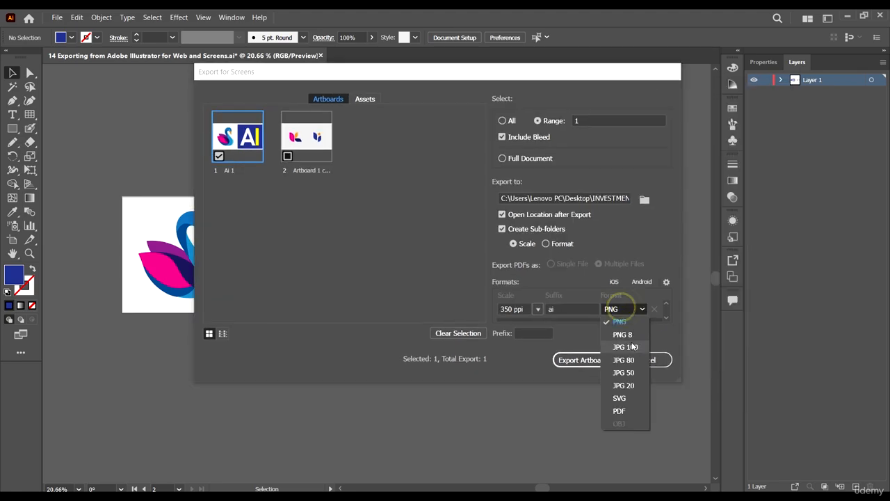
pyautogui.click(620, 411)
pyautogui.click(621, 308)
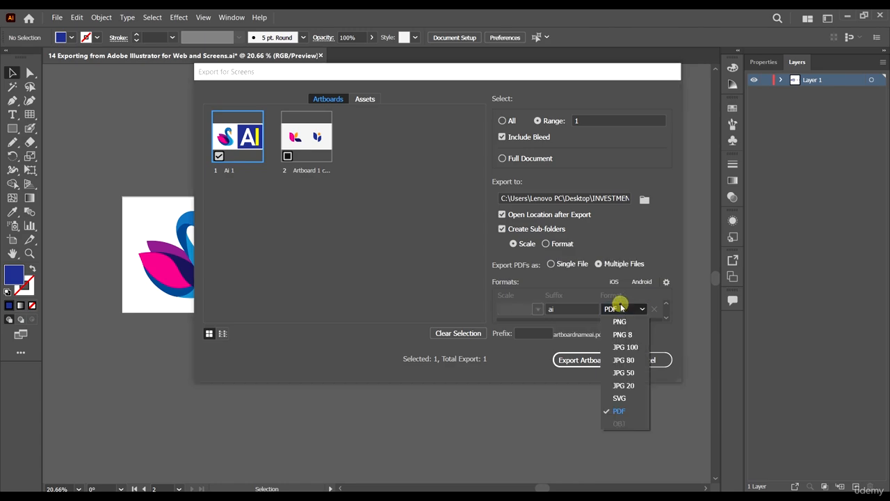
pyautogui.click(619, 398)
pyautogui.click(611, 308)
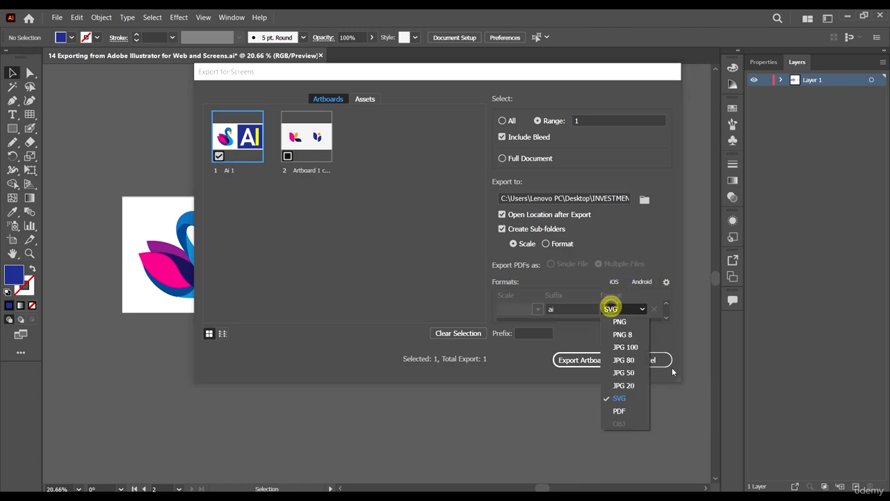
pyautogui.click(620, 322)
pyautogui.click(626, 308)
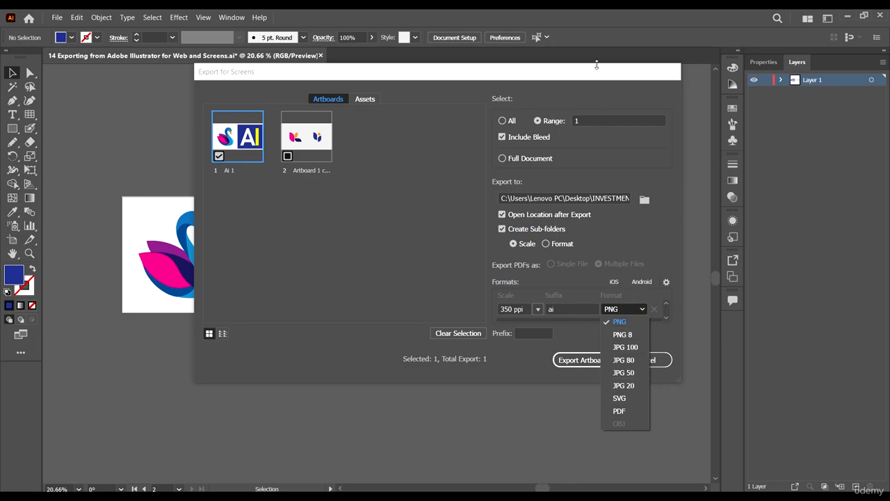
pyautogui.click(592, 75)
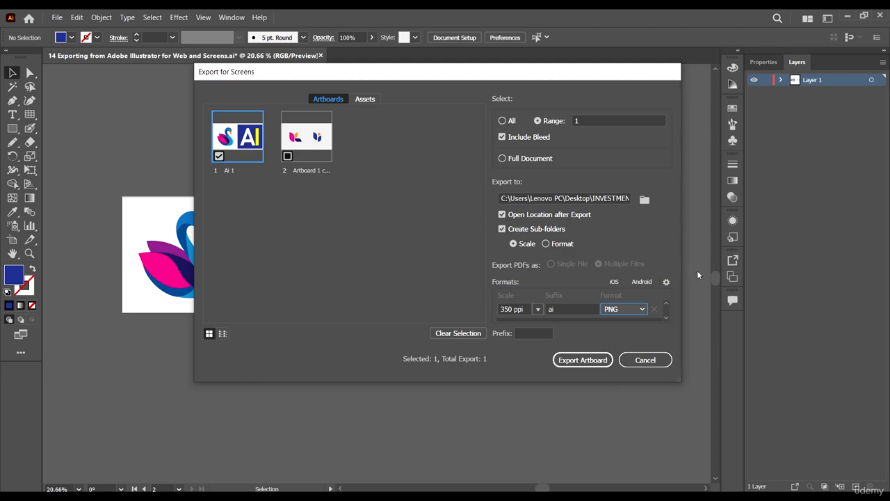
pyautogui.click(646, 359)
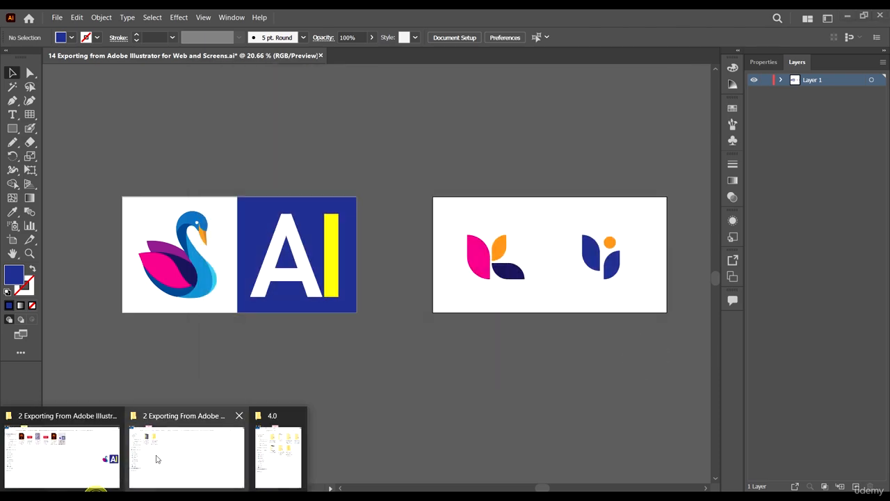
# Step: Switch to File Explorer to check the files in the "2 Exporting From Adobe Illustrator" folder, and return to Illustrator
pyautogui.click(28, 457)
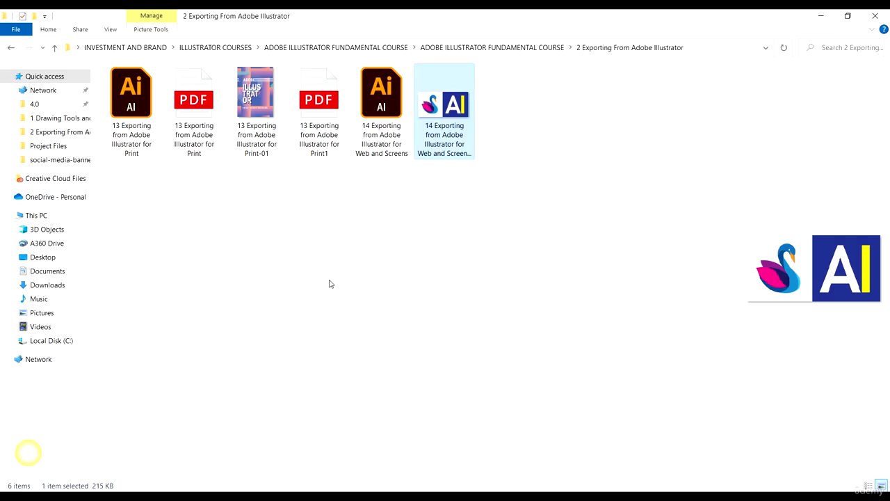
pyautogui.click(822, 16)
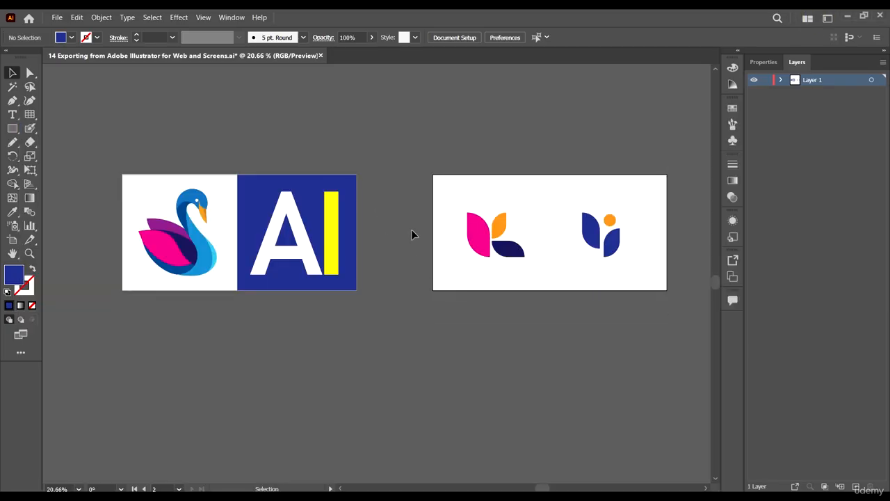
pyautogui.click(57, 18)
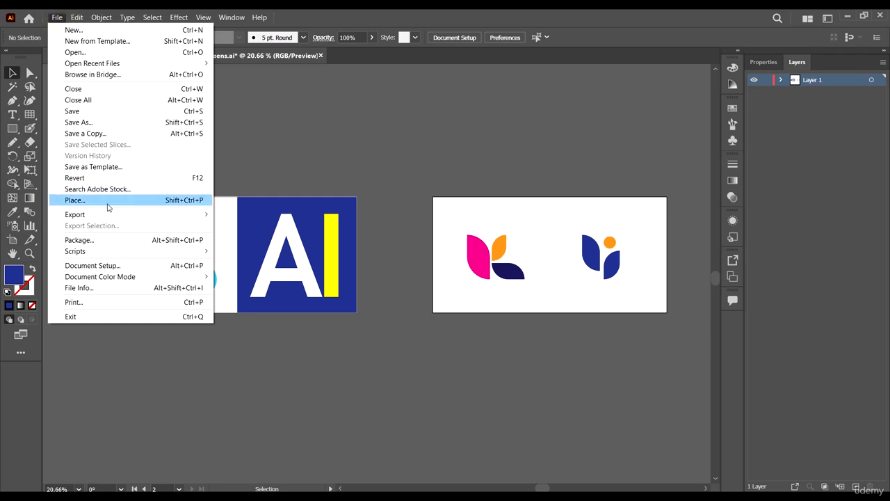
pyautogui.click(359, 153)
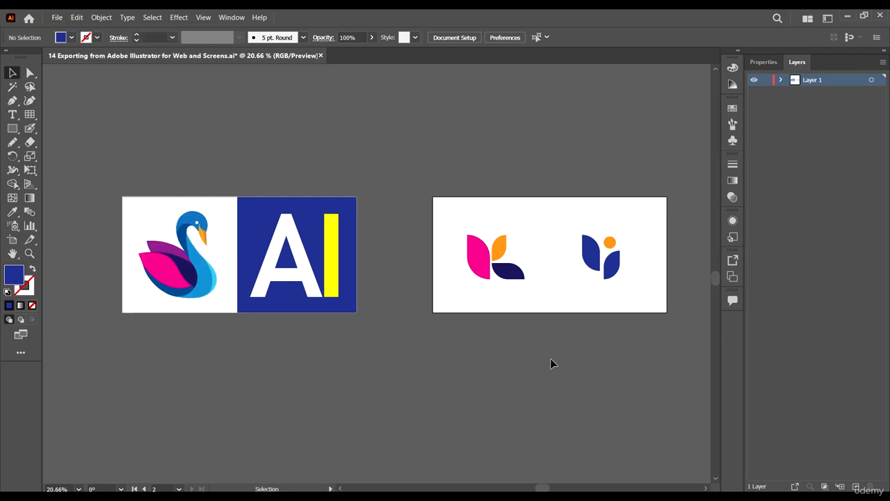
# Step: Try moving the pink leaf logo off the second artboard and undo the move
pyautogui.click(512, 273)
pyautogui.moveTo(504, 275); pyautogui.dragTo(410, 185)
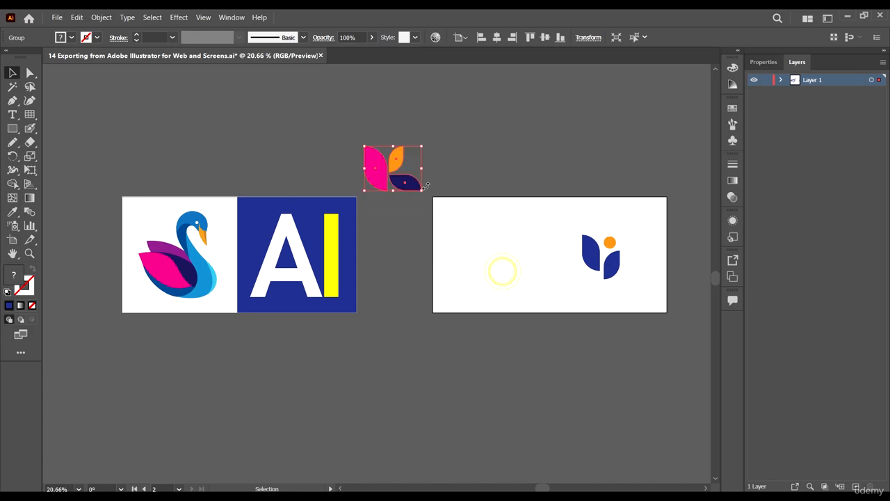
pyautogui.hotkey('ctrl', 'z')
# Step: Collect the pink leaf logo on the second artboard as an asset with Export Selection, closing the dialog without exporting
pyautogui.click(472, 259)
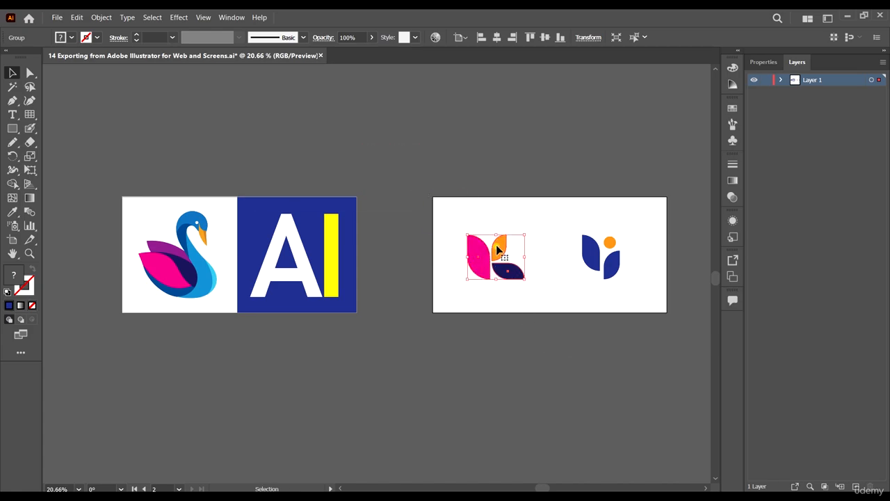
pyautogui.click(57, 16)
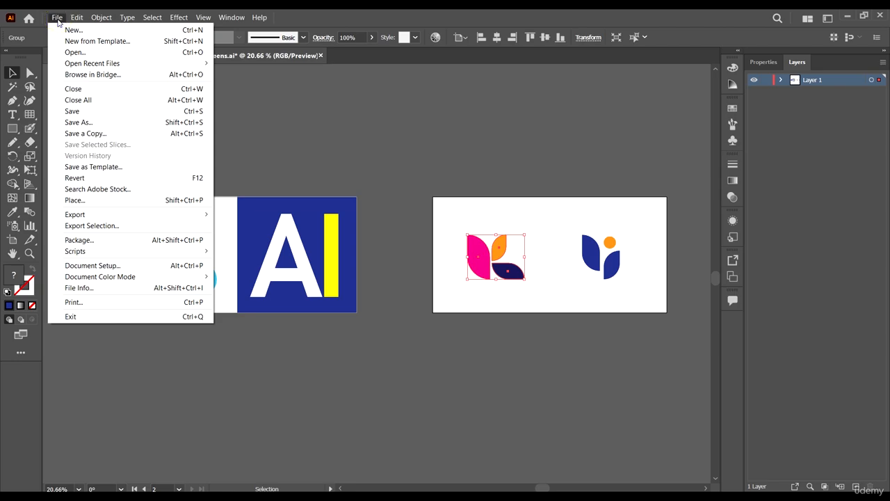
pyautogui.click(124, 226)
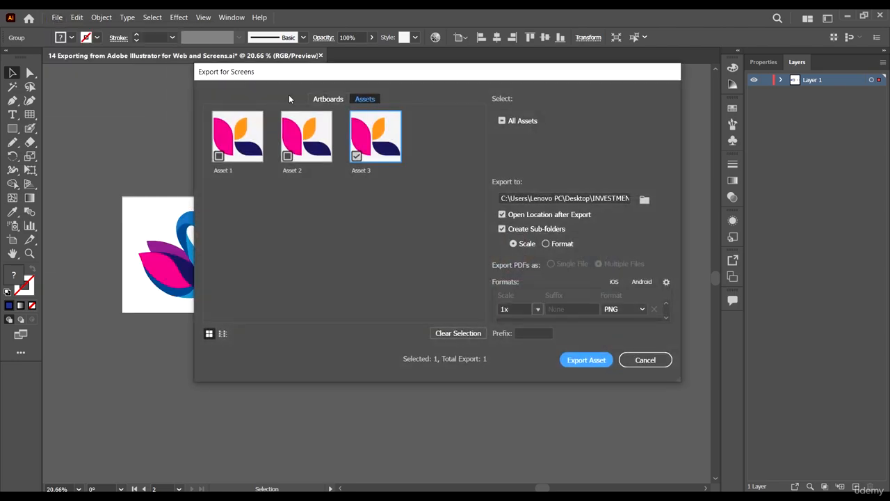
pyautogui.click(350, 67)
pyautogui.moveTo(389, 71); pyautogui.dragTo(374, 118)
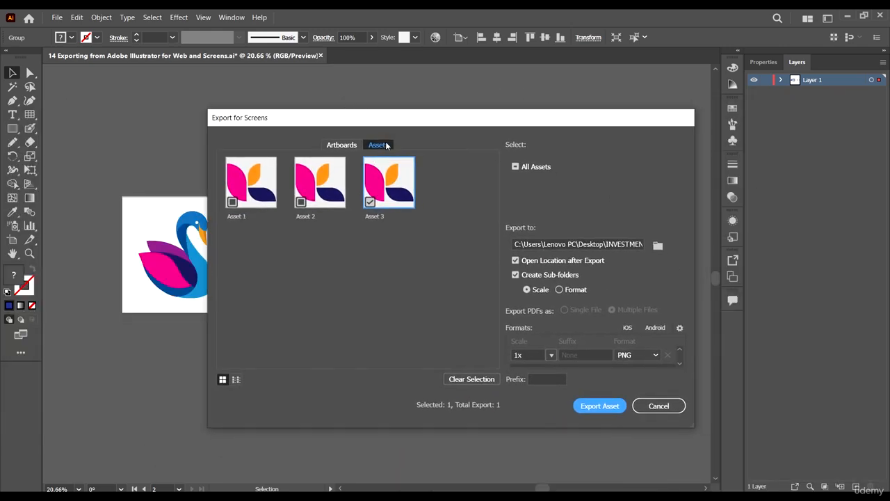
pyautogui.moveTo(441, 116); pyautogui.dragTo(448, 243)
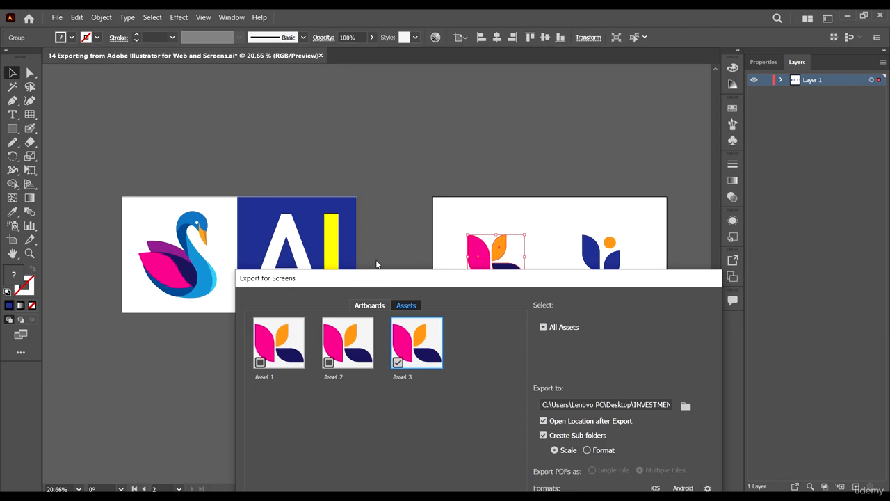
pyautogui.moveTo(396, 287); pyautogui.dragTo(366, 91)
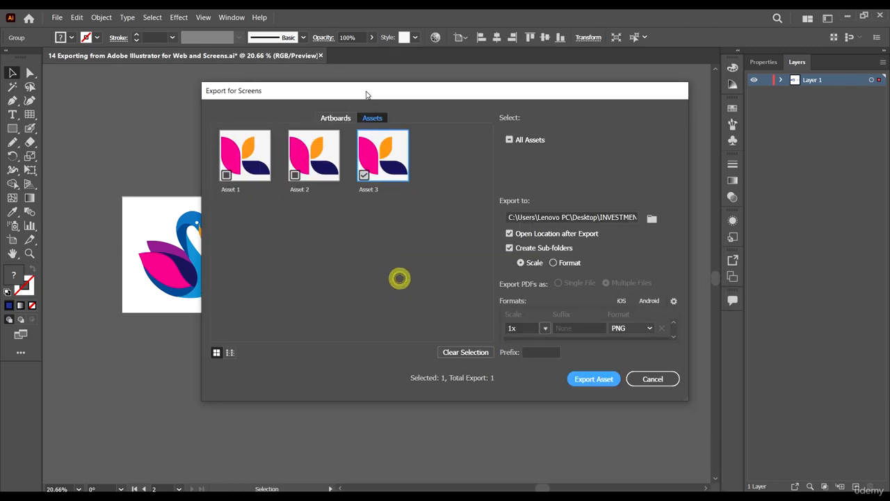
pyautogui.click(651, 376)
# Step: Select all the swan and AI artwork on the first artboard and open it as an asset with Export Selection
pyautogui.moveTo(90, 162); pyautogui.dragTo(324, 322)
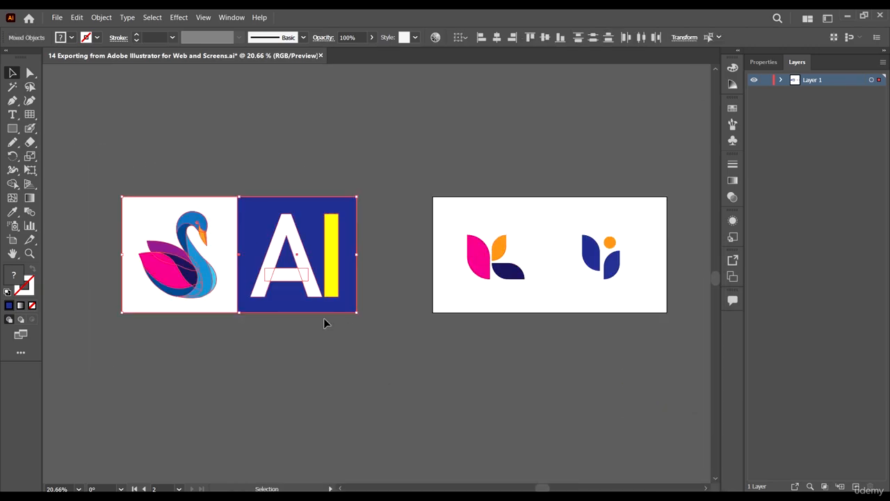
pyautogui.click(57, 17)
pyautogui.click(97, 227)
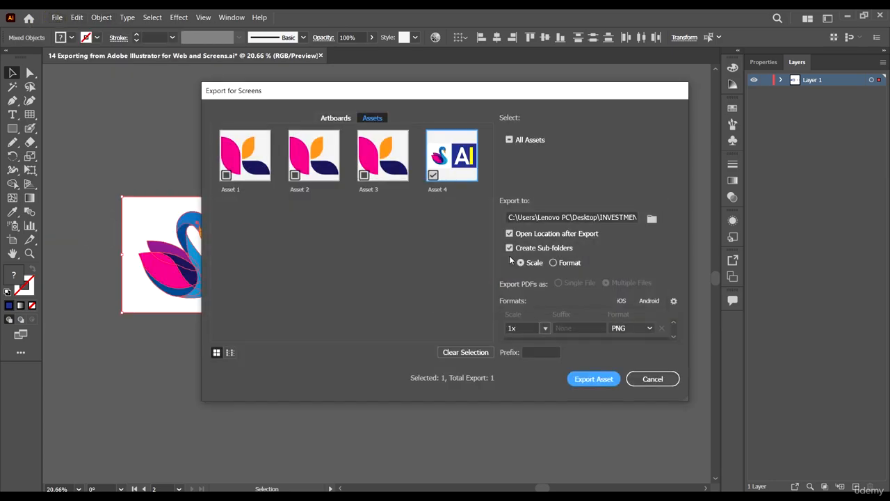
pyautogui.moveTo(369, 92); pyautogui.dragTo(503, 154)
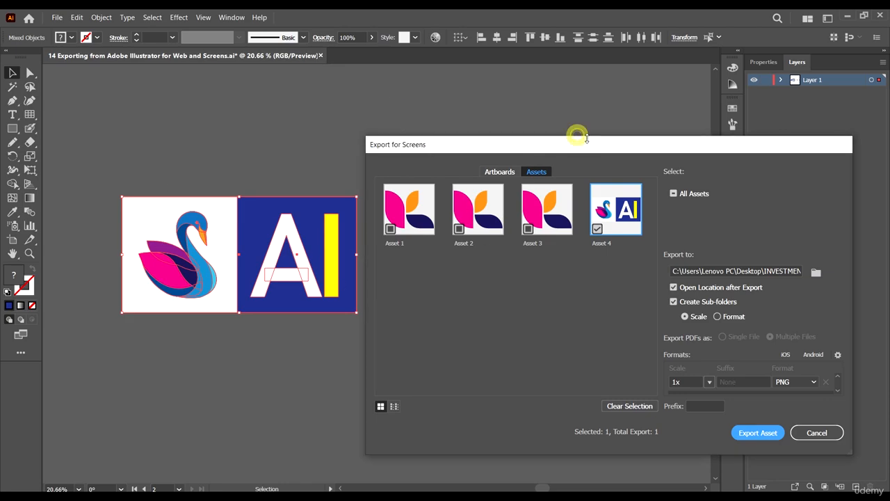
pyautogui.moveTo(577, 139); pyautogui.dragTo(367, 94)
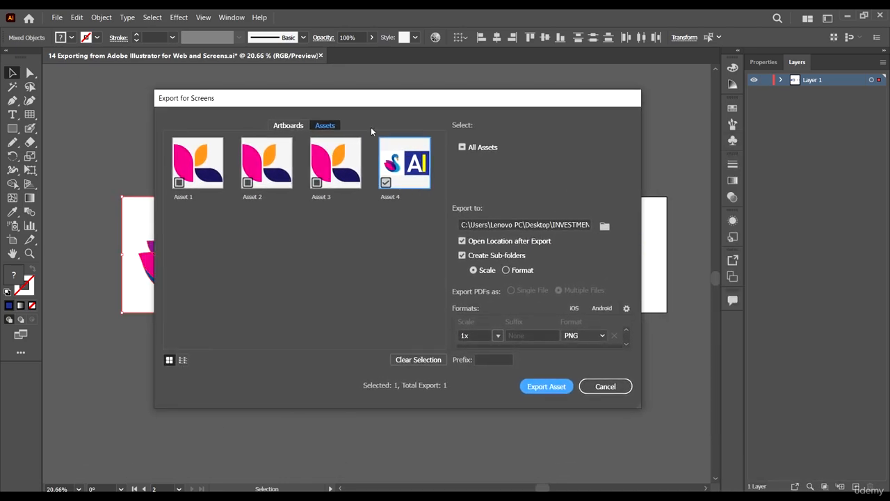
# Step: Try a fixed 100 px size as the scale of the swan and AI asset, keeping the PNG format
pyautogui.click(317, 182)
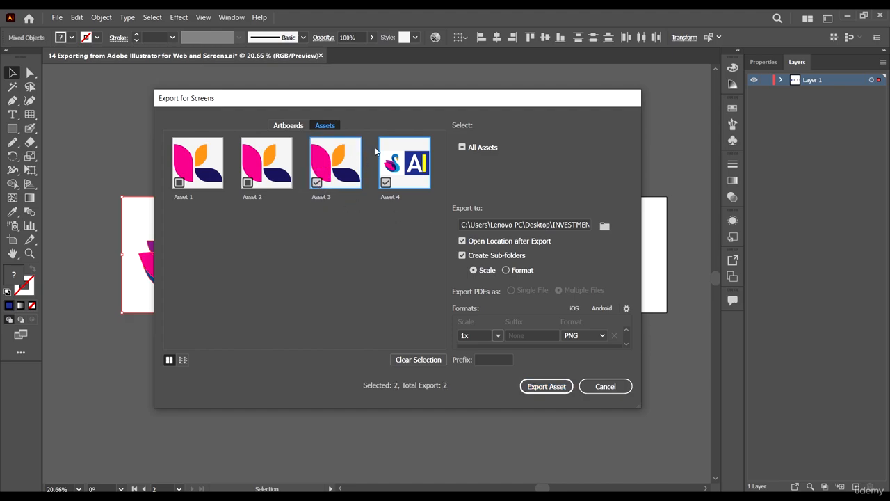
pyautogui.click(317, 183)
pyautogui.click(497, 336)
pyautogui.click(531, 438)
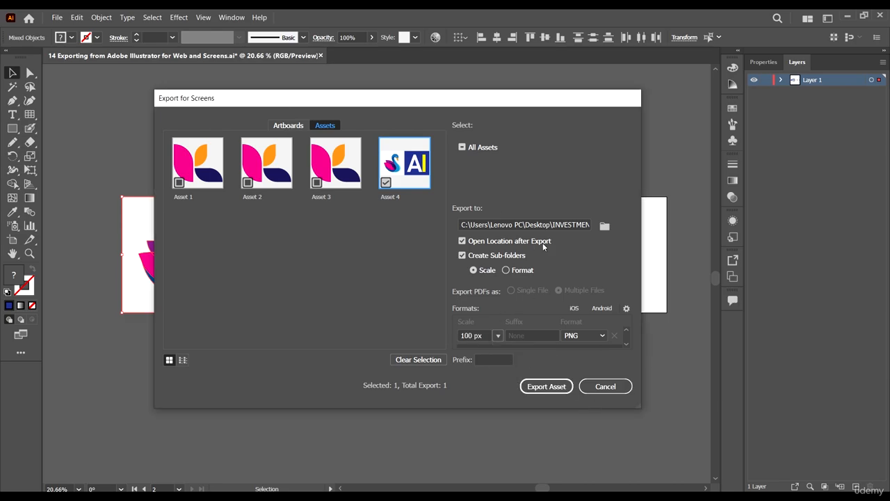
pyautogui.click(578, 335)
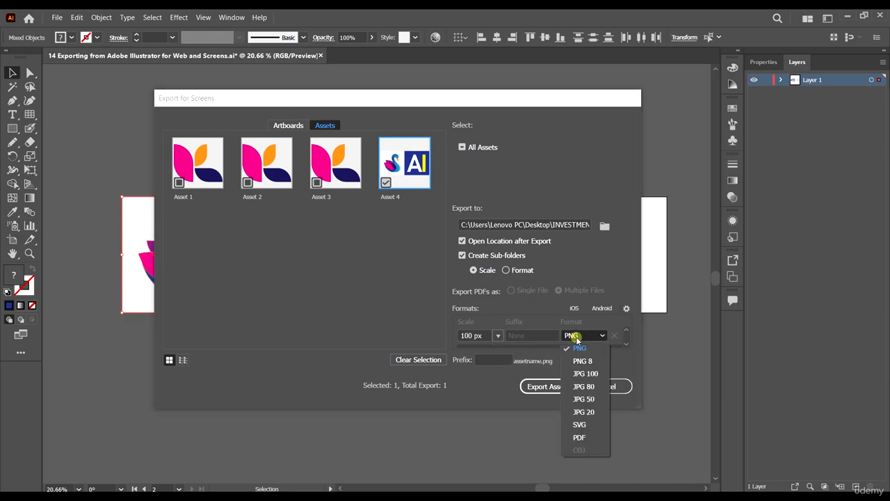
pyautogui.click(354, 199)
# Step: Include Asset 3 instead of Asset 4 in the export and rename it "logo png"
pyautogui.click(318, 186)
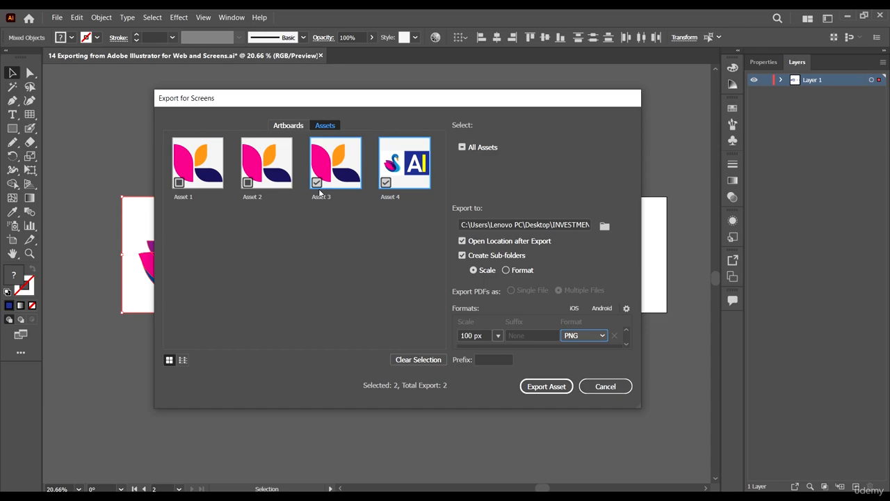
pyautogui.click(388, 183)
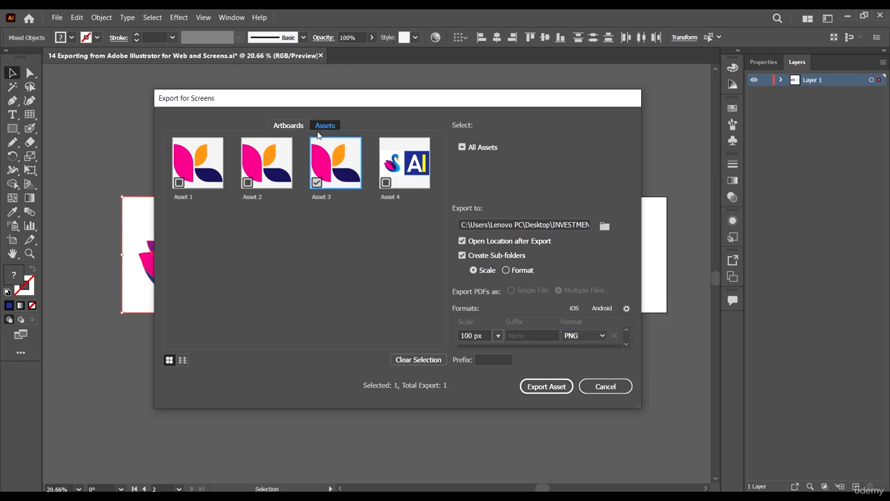
pyautogui.click(317, 182)
pyautogui.click(317, 182)
pyautogui.click(324, 198)
pyautogui.write('logo png')
pyautogui.click(267, 263)
# Step: Scale the asset export by resolution at 250 ppi, leaving the suffix and prefix empty
pyautogui.click(498, 335)
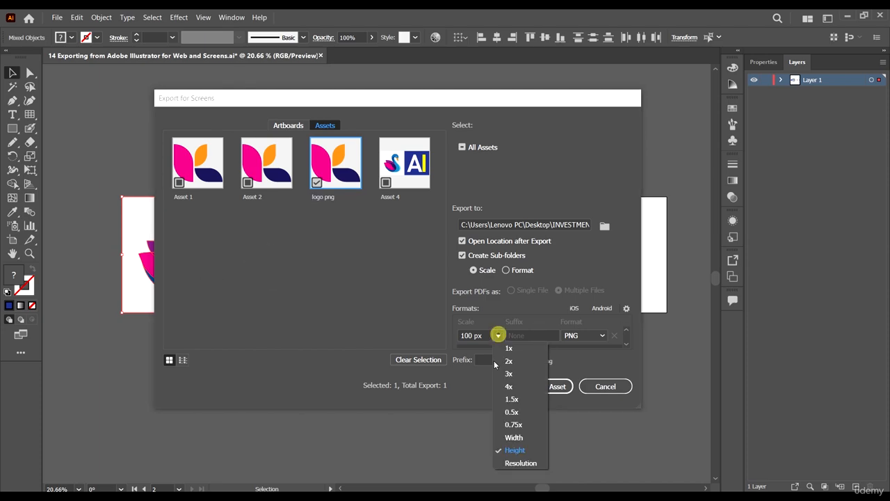
pyautogui.click(521, 463)
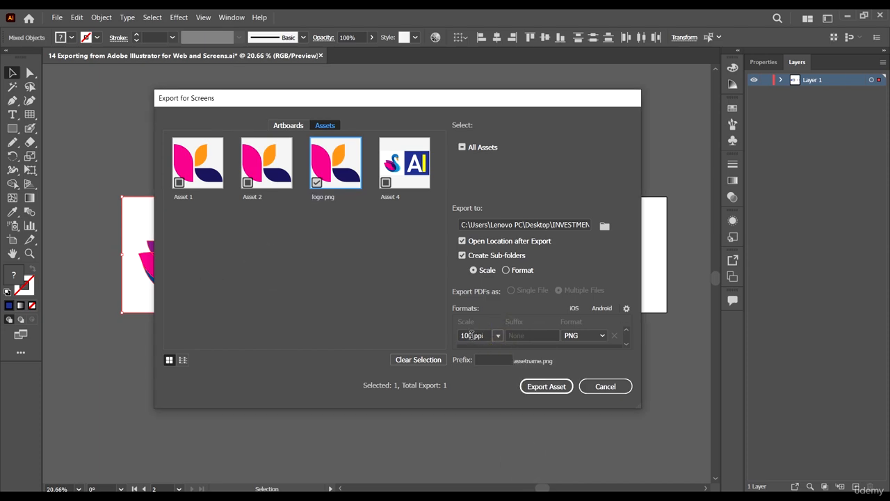
pyautogui.click(471, 335)
pyautogui.moveTo(472, 335); pyautogui.dragTo(457, 336)
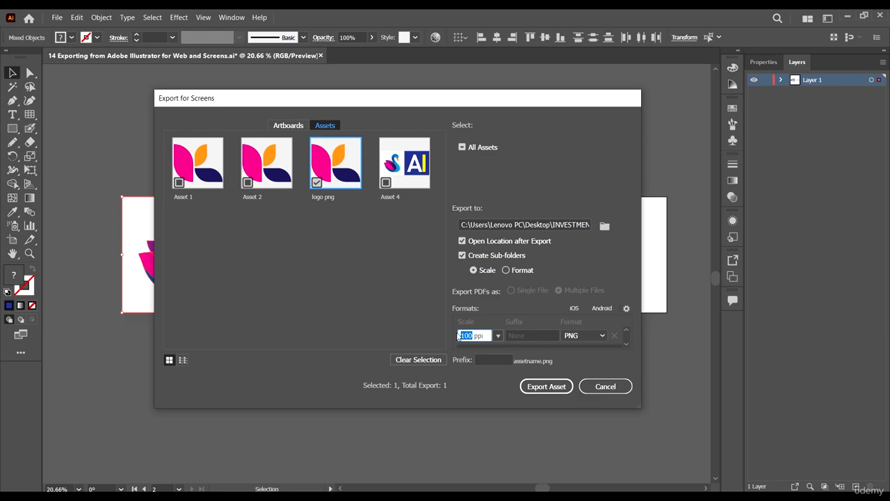
pyautogui.write('250')
pyautogui.click(536, 336)
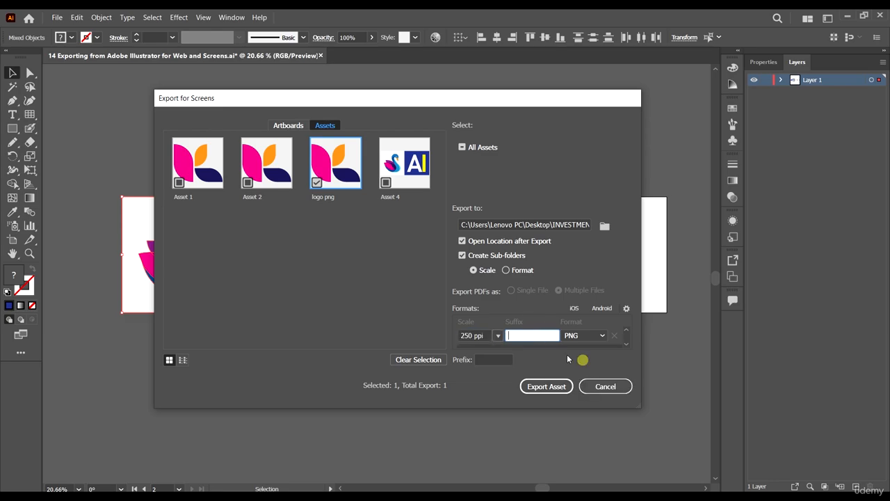
pyautogui.click(496, 360)
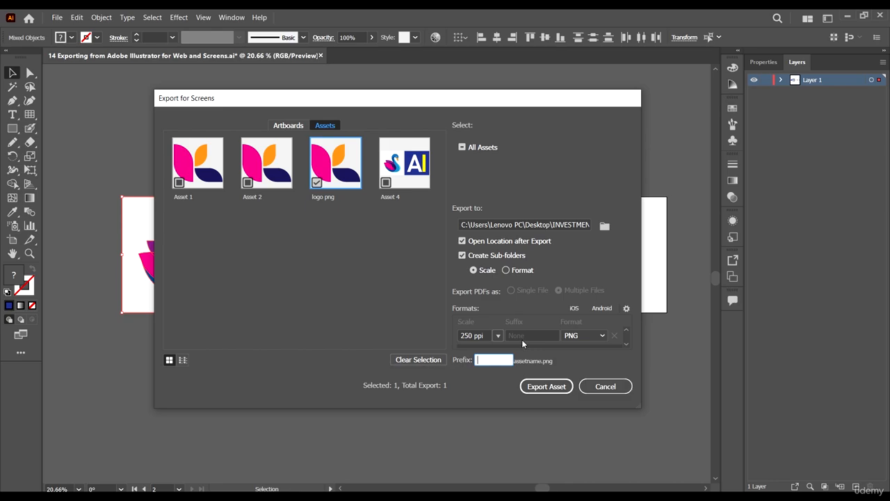
# Step: Keep PNG as the format and export the logo png asset
pyautogui.click(579, 335)
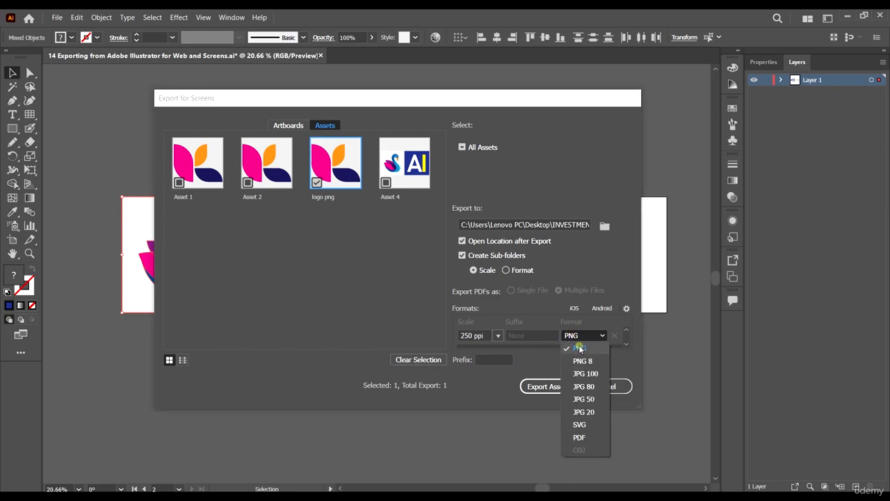
pyautogui.click(579, 347)
pyautogui.click(554, 387)
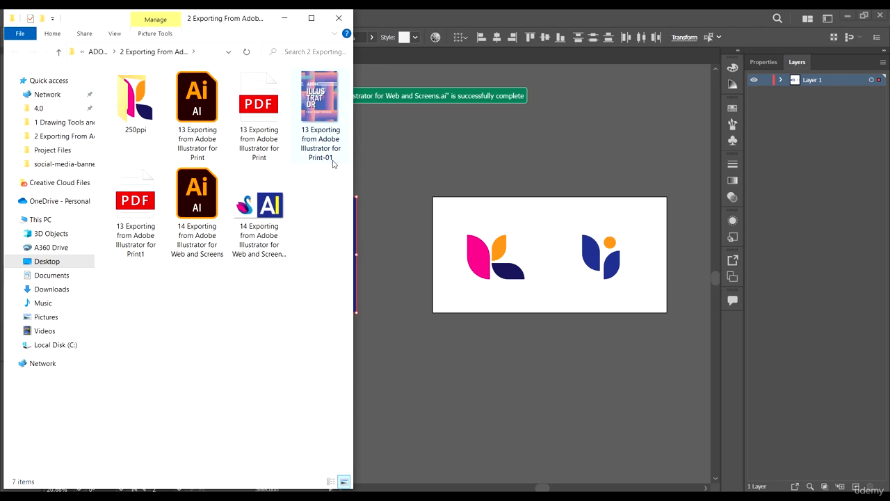
# Step: Open the 250ppi export folder and inspect the exported logo png image enlarged
pyautogui.click(311, 17)
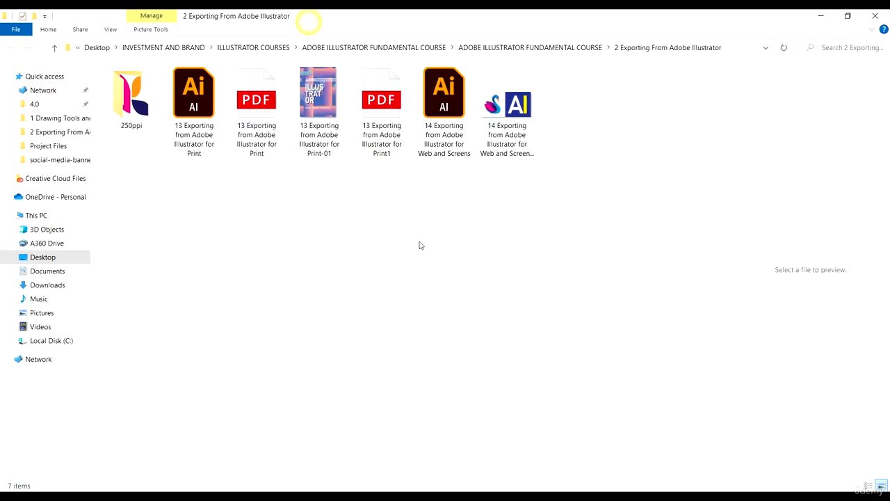
pyautogui.doubleClick(134, 106)
pyautogui.click(134, 98)
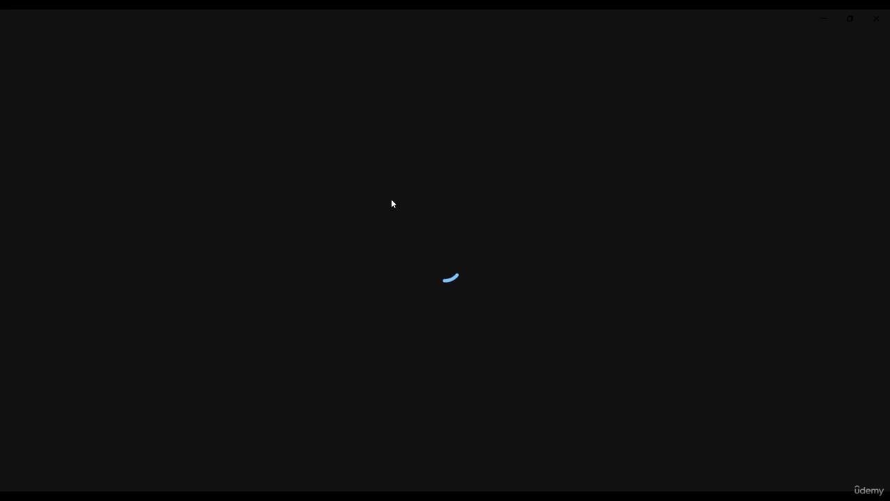
pyautogui.doubleClick(464, 201)
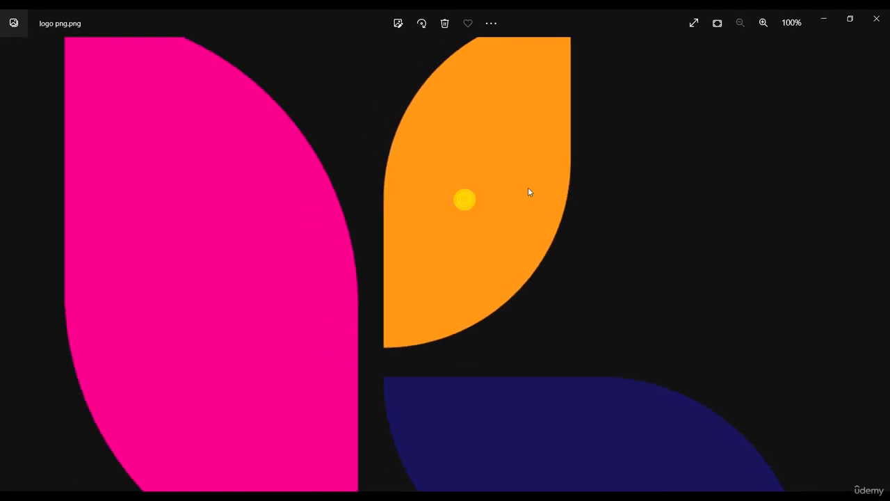
pyautogui.doubleClick(465, 199)
pyautogui.click(876, 19)
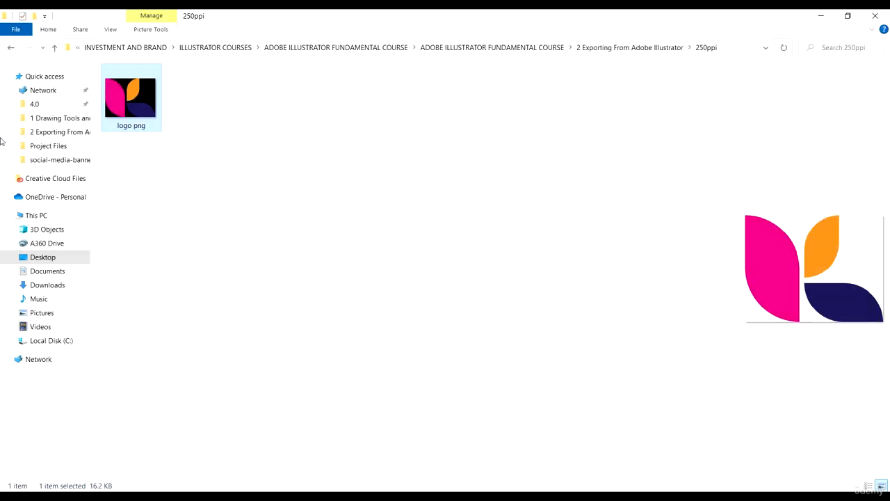
pyautogui.click(12, 47)
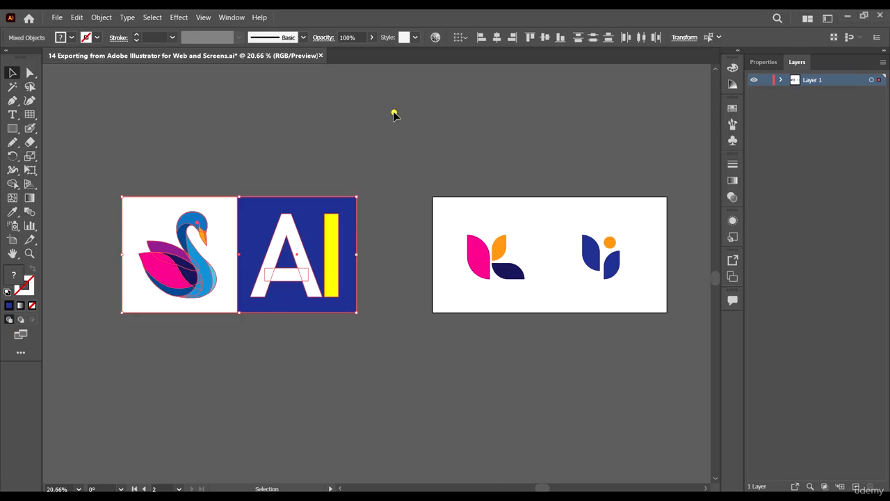
# Step: Deselect the swan and AI artwork and display Asset Export
pyautogui.click(394, 114)
pyautogui.scroll(1, 360, 169)
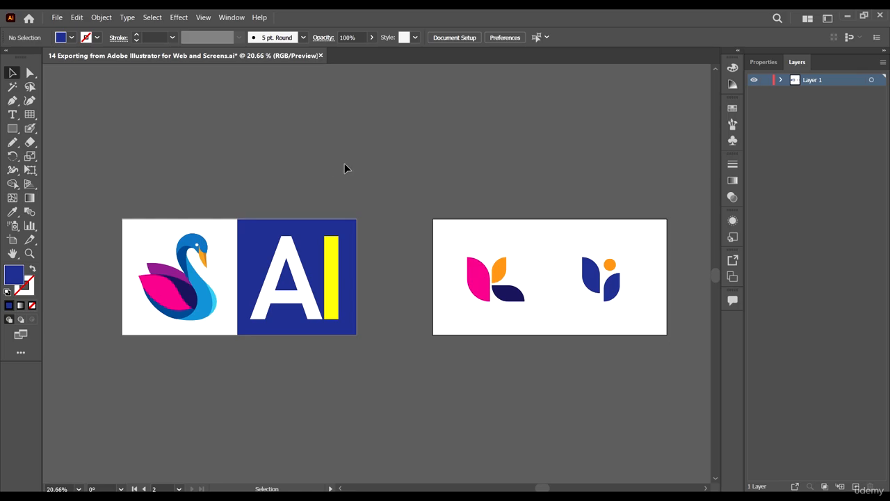
pyautogui.click(232, 17)
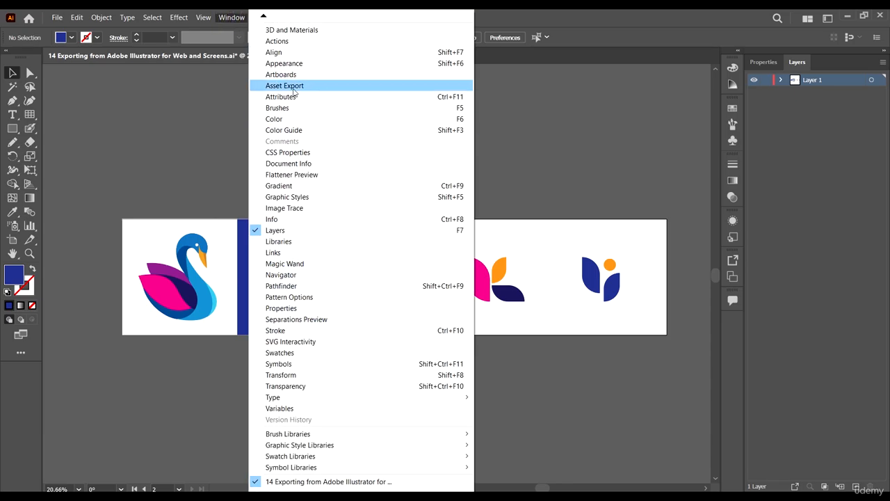
pyautogui.click(293, 88)
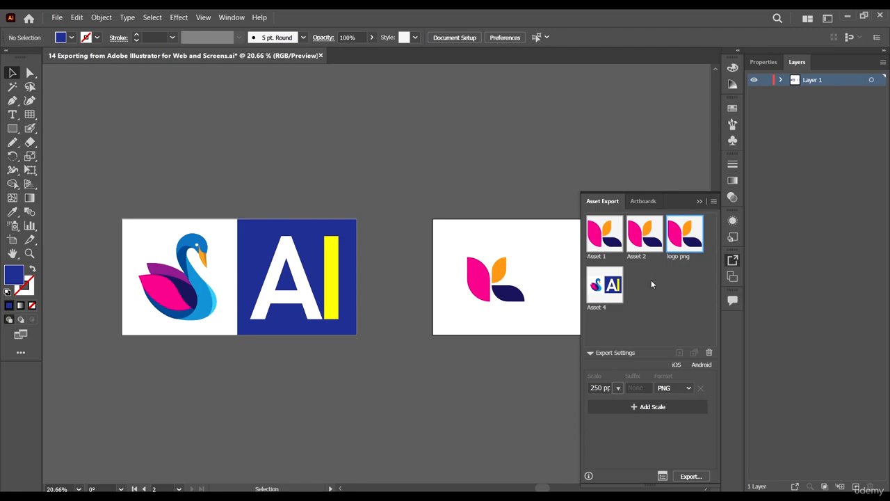
# Step: Ungroup the blue and orange logo on the second artboard
pyautogui.scroll(-1, 363, 254)
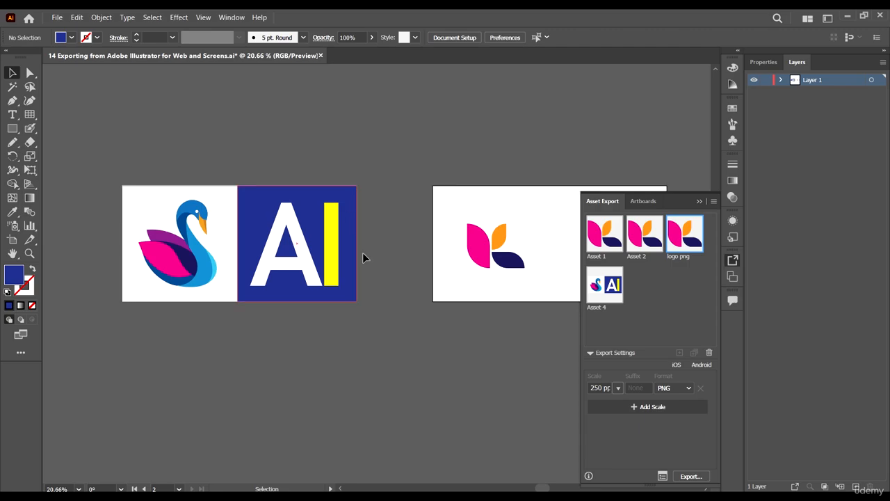
pyautogui.hscroll(4, 367, 256)
pyautogui.hscroll(2, 352, 241)
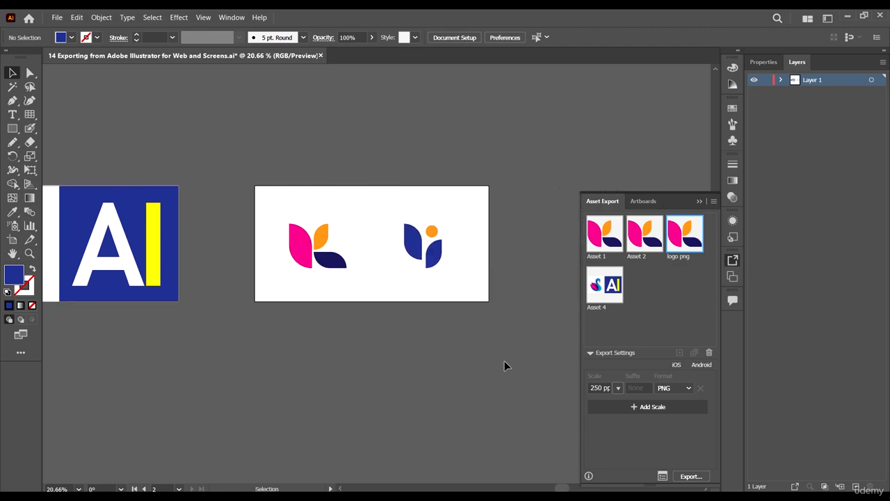
pyautogui.click(433, 256)
pyautogui.rightClick(435, 254)
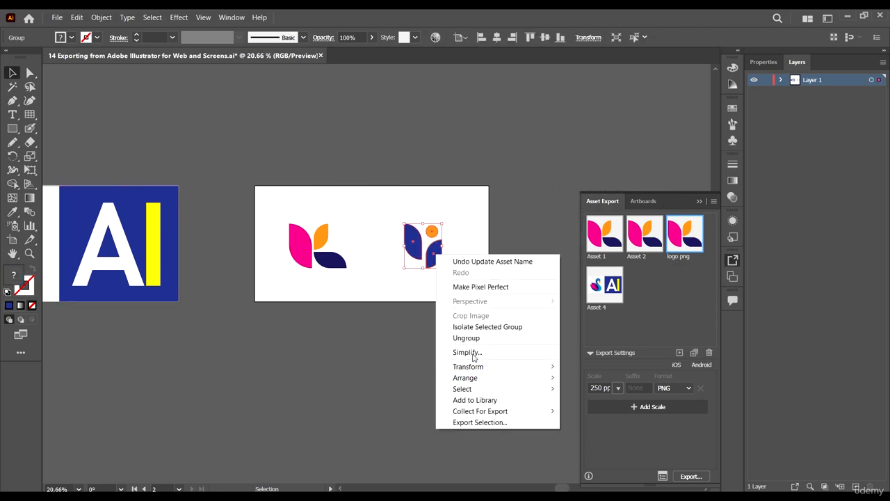
pyautogui.click(475, 338)
pyautogui.click(474, 338)
# Step: Select the leaves and the circle of the ungrouped logo one by one to check that they are separate
pyautogui.click(441, 256)
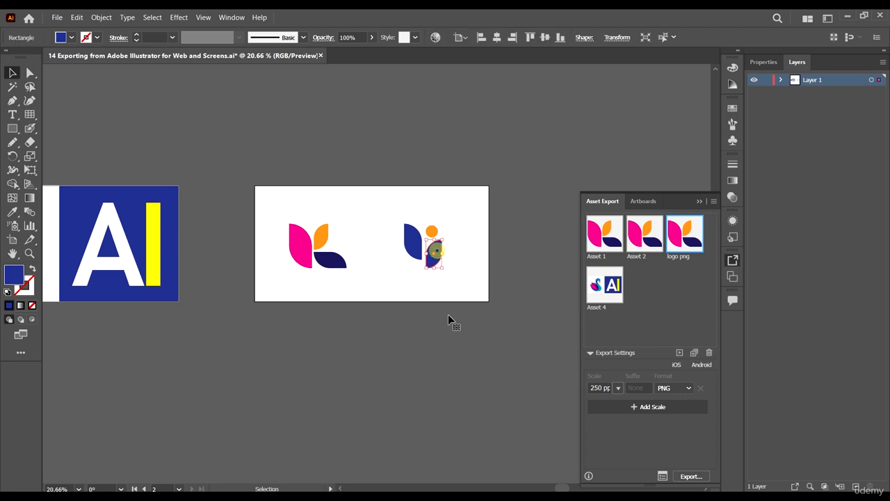
pyautogui.click(409, 240)
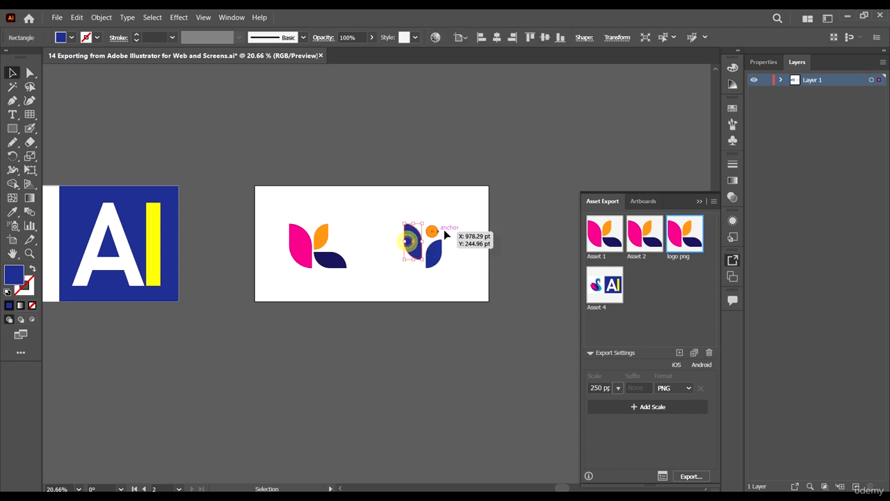
pyautogui.click(435, 230)
pyautogui.click(441, 257)
pyautogui.press('a')
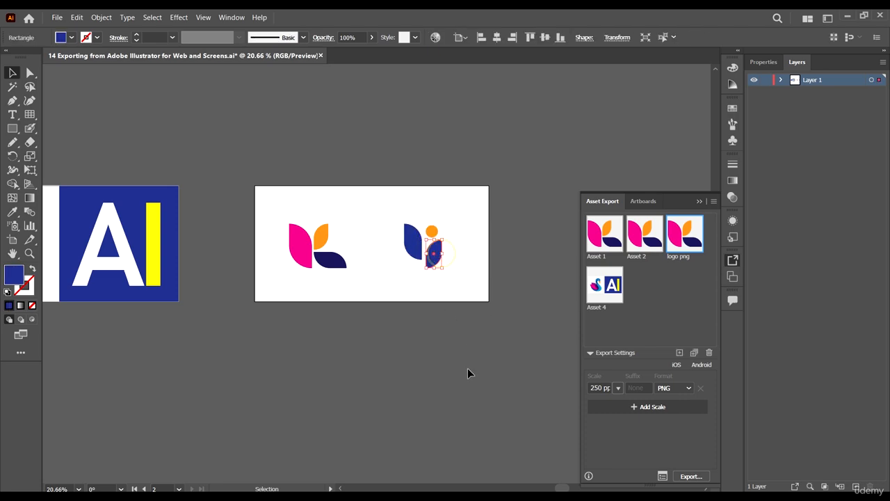
# Step: Make the Asset Export area taller and add the grouped pink, orange and navy logo to it as a new asset
pyautogui.scroll(-2, 362, 310)
pyautogui.hscroll(1, 432, 319)
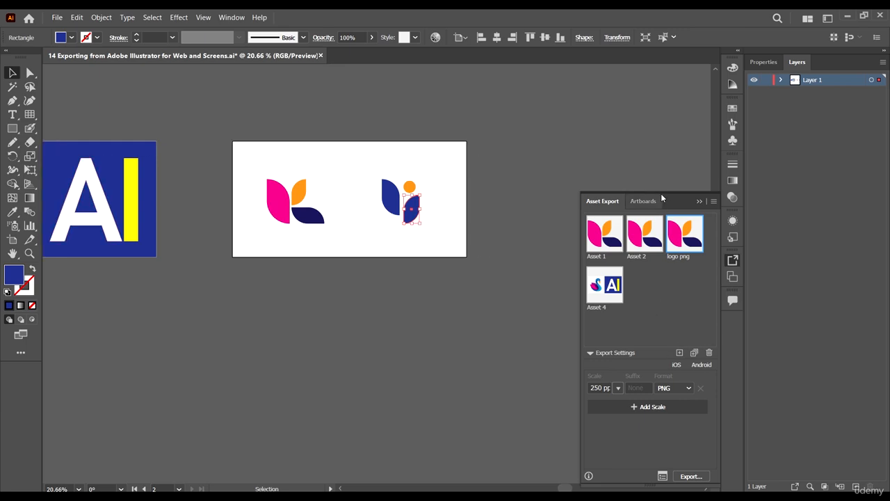
pyautogui.moveTo(661, 194); pyautogui.dragTo(661, 133)
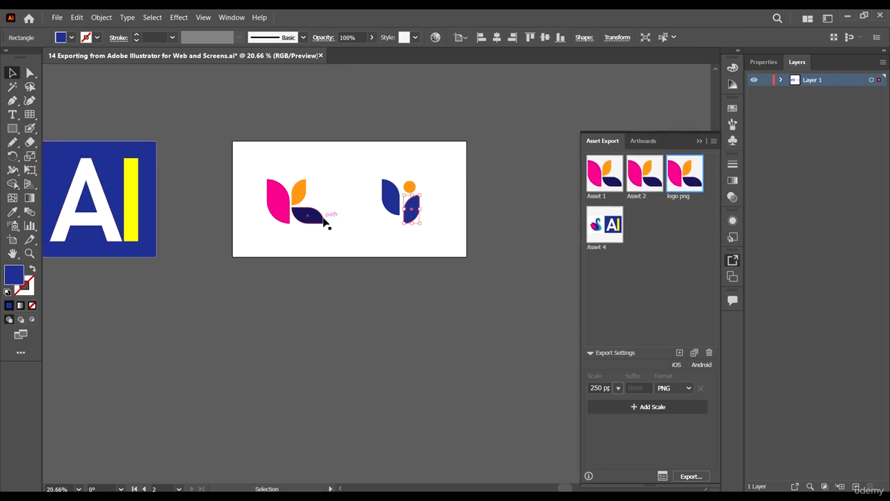
pyautogui.moveTo(296, 208); pyautogui.dragTo(680, 281)
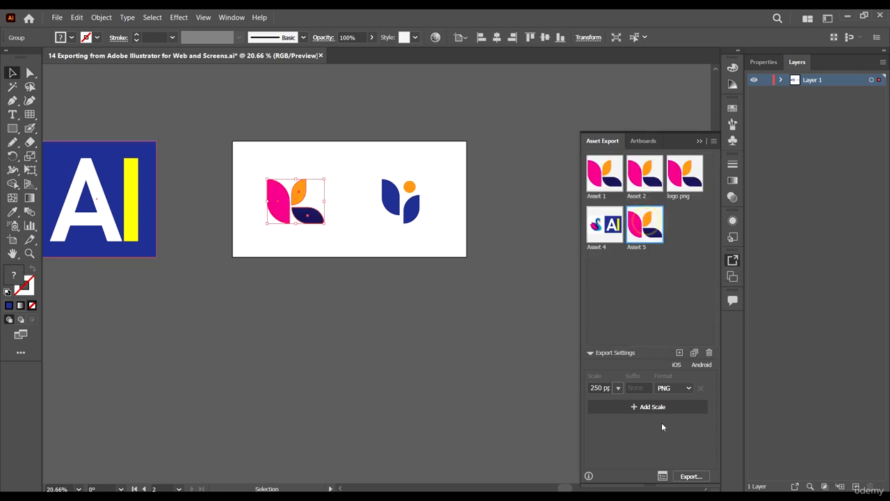
pyautogui.click(617, 388)
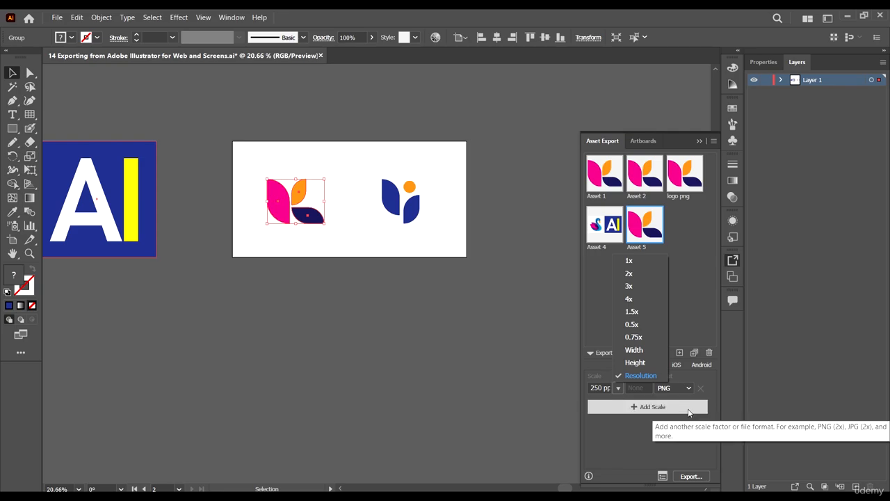
pyautogui.click(676, 389)
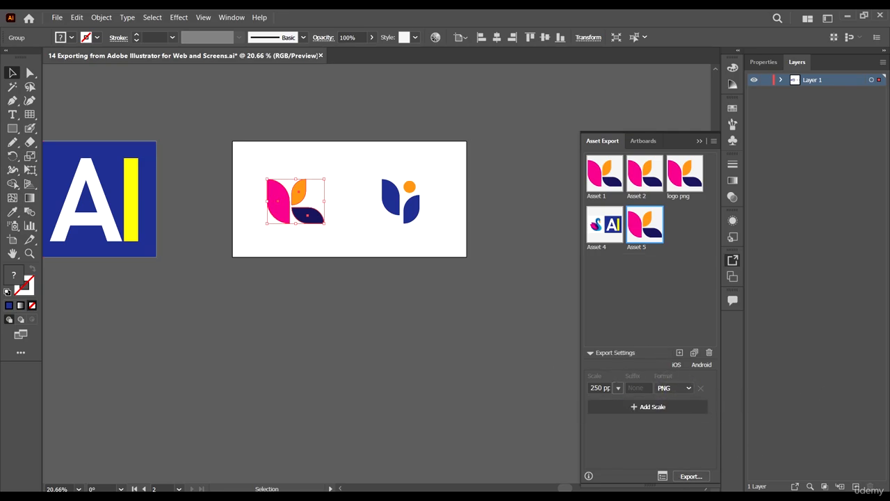
pyautogui.click(692, 477)
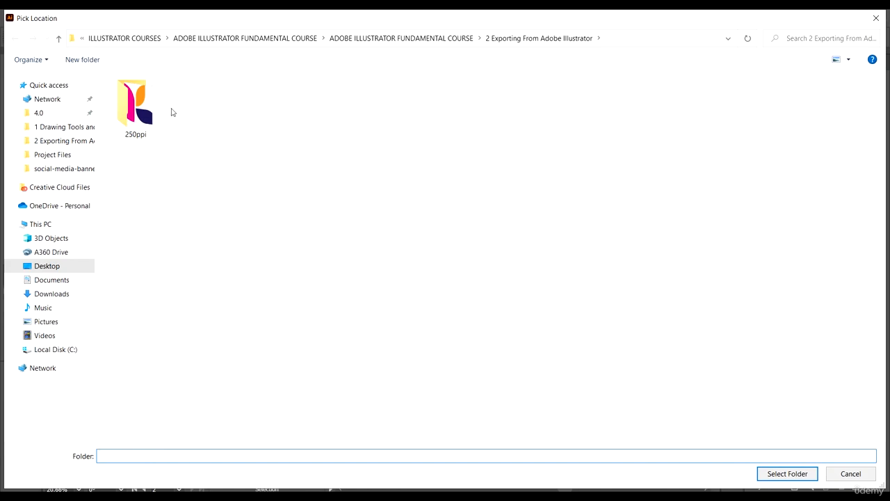
pyautogui.doubleClick(139, 104)
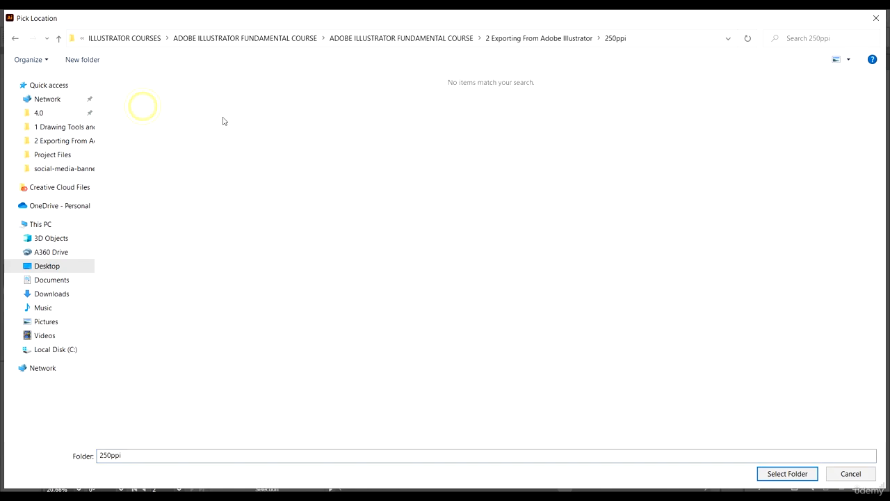
pyautogui.click(14, 38)
pyautogui.click(849, 475)
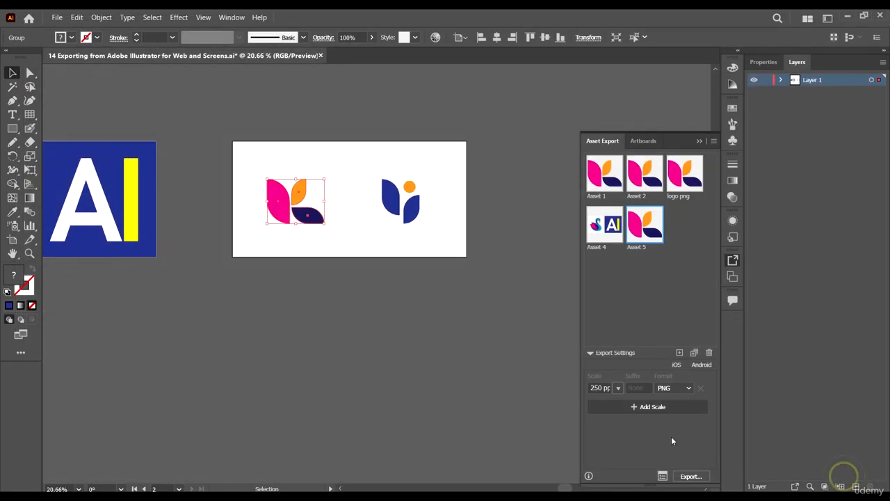
# Step: Export the newly added logo asset as a 250 ppi PNG into the 2 Exporting From Adobe Illustrator folder
pyautogui.click(691, 476)
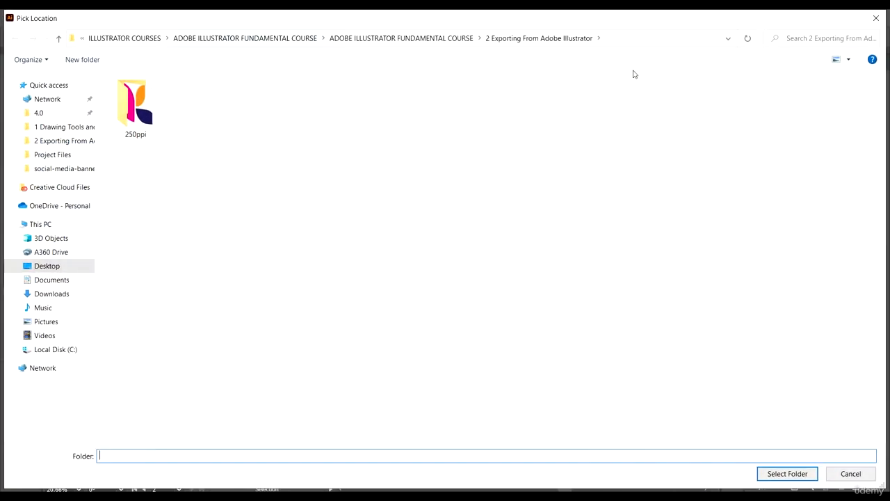
pyautogui.click(807, 475)
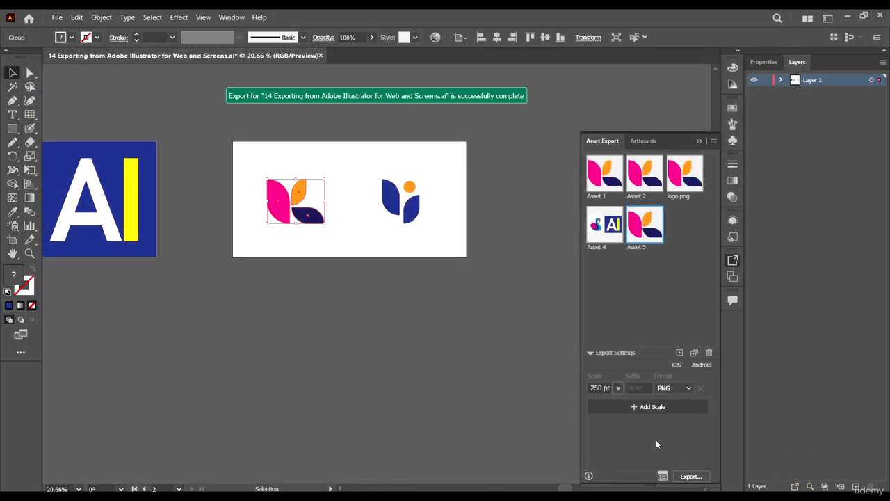
# Step: Check the export folder and its 250ppi subfolder in File Explorer, and return to Illustrator
pyautogui.moveTo(98, 488)
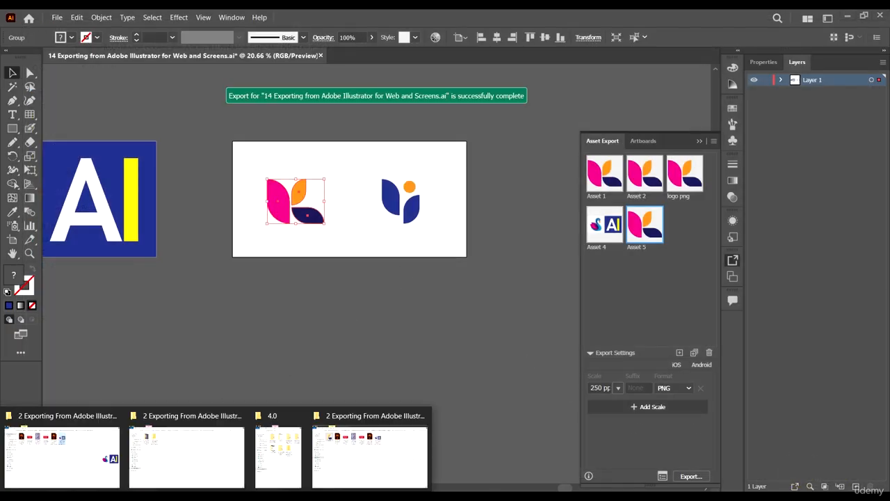
pyautogui.click(78, 473)
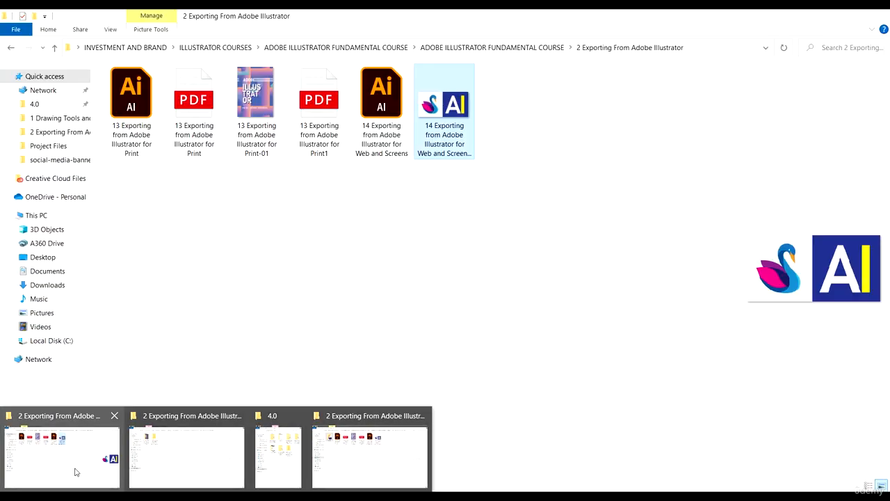
pyautogui.rightClick(503, 234)
pyautogui.click(548, 282)
pyautogui.doubleClick(136, 94)
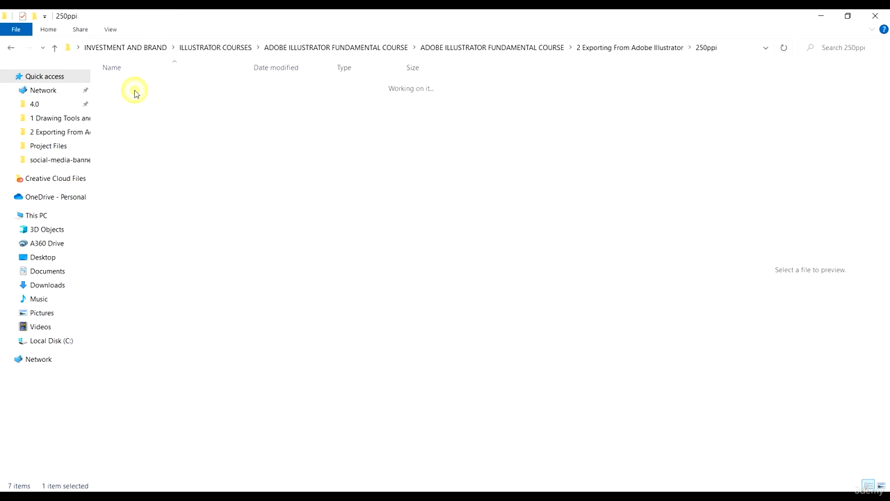
pyautogui.click(11, 47)
pyautogui.click(822, 18)
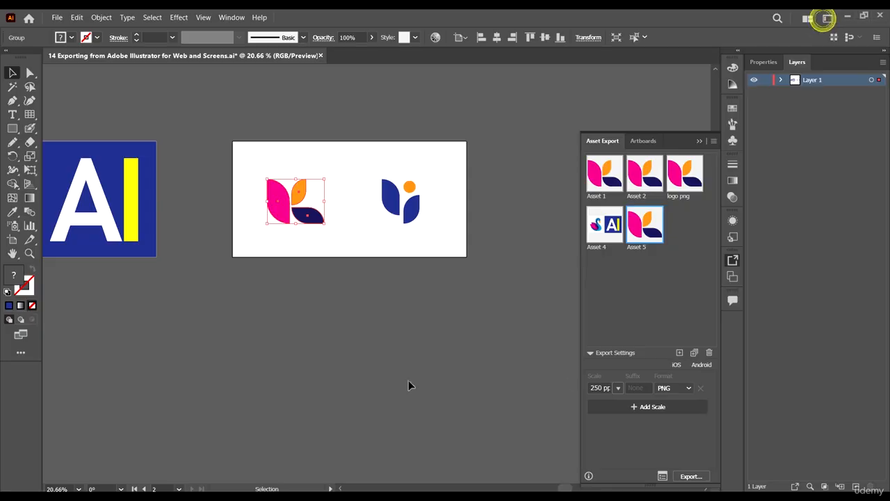
# Step: Add the two leaves and the circle of the ungrouped blue and orange logo to Asset Export as separate assets
pyautogui.click(479, 315)
pyautogui.click(418, 211)
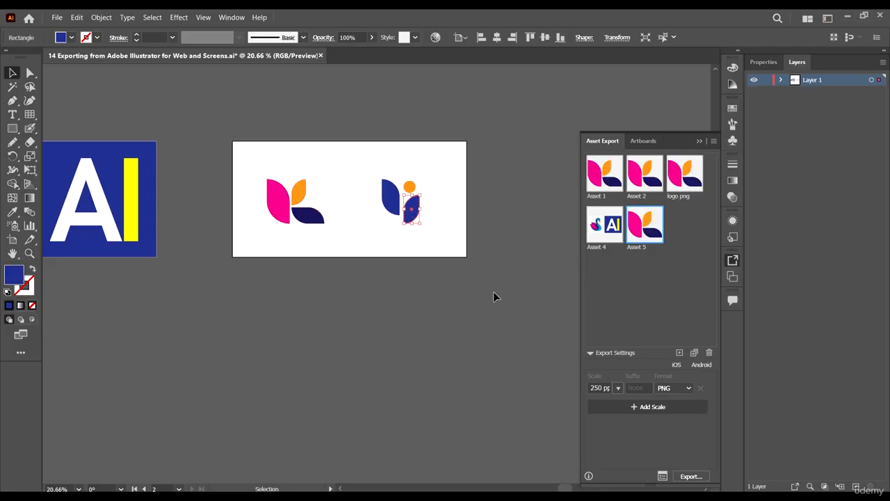
pyautogui.click(471, 294)
pyautogui.moveTo(368, 133); pyautogui.dragTo(647, 278)
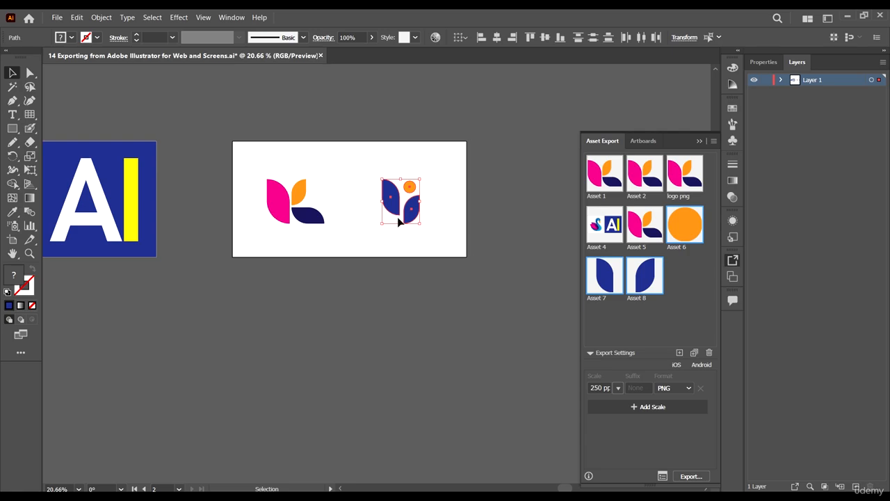
# Step: Compare the ungrouped logo's individual shapes with their separate assets, highlighting the orange circle asset
pyautogui.click(460, 223)
pyautogui.click(412, 189)
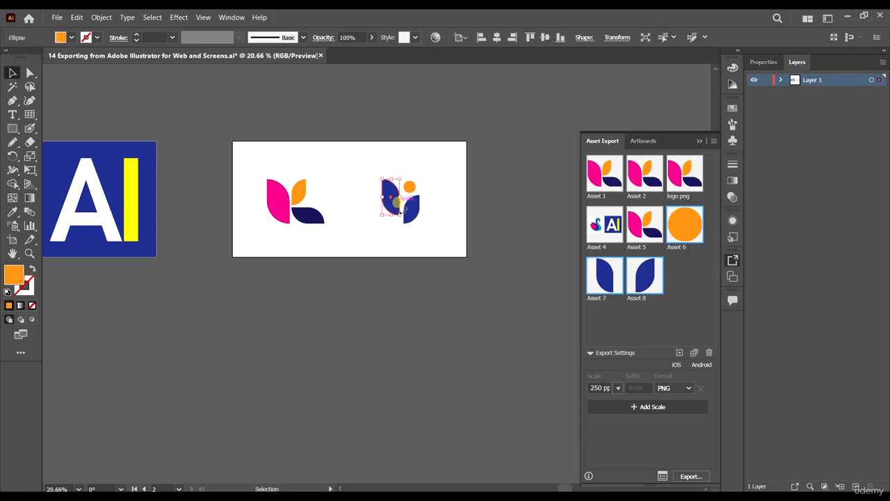
pyautogui.click(411, 209)
pyautogui.click(688, 232)
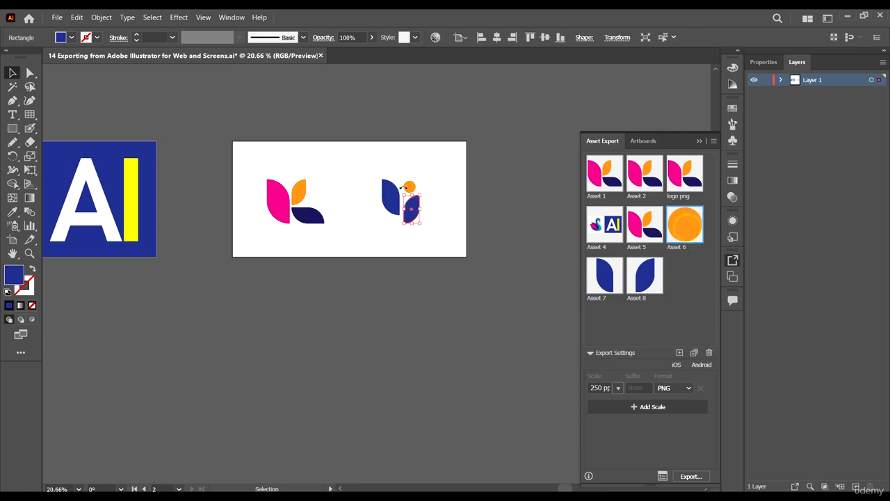
# Step: Select all three shapes of the ungrouped blue and orange logo, and delete their separate circle and leaf assets from Asset Export
pyautogui.moveTo(471, 270); pyautogui.dragTo(382, 135)
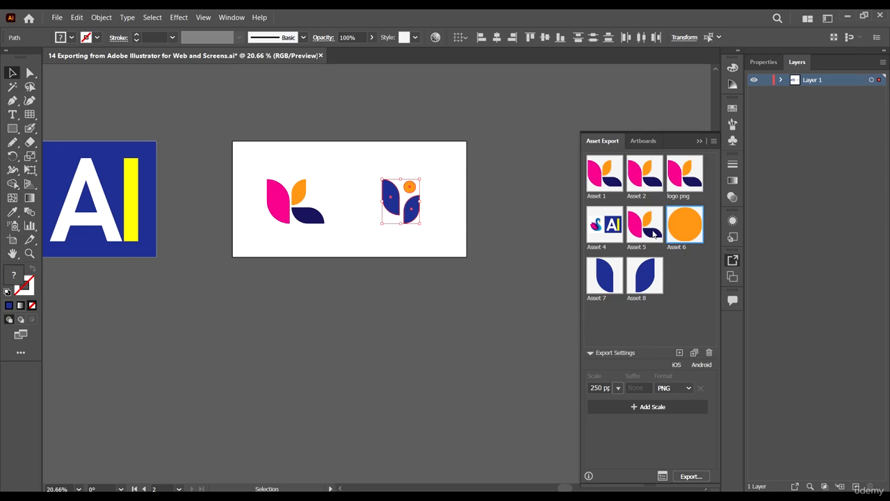
pyautogui.click(709, 354)
pyautogui.click(605, 275)
pyautogui.click(710, 354)
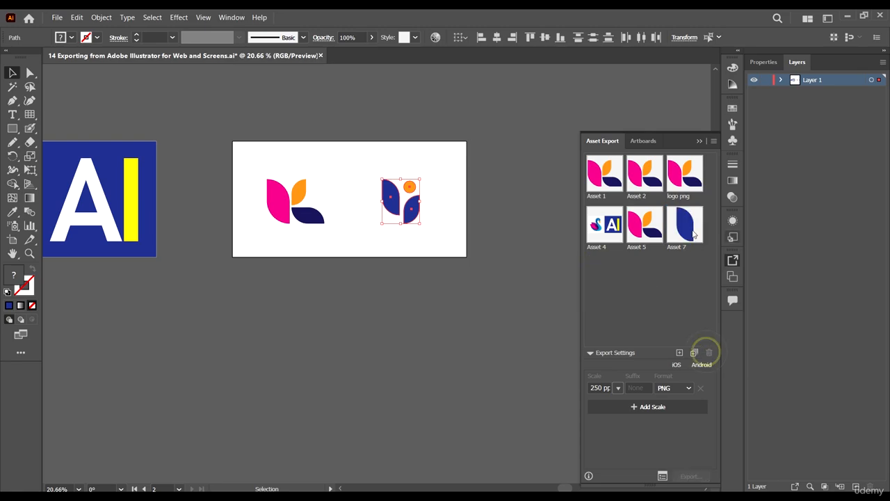
pyautogui.click(694, 235)
pyautogui.click(709, 353)
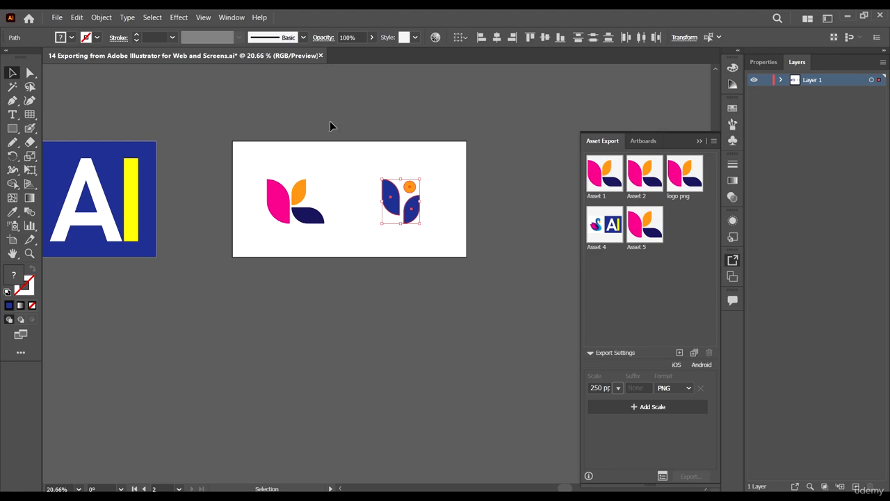
# Step: Group the blue and orange logo's shapes and add the group to Asset Export as a single asset
pyautogui.rightClick(390, 201)
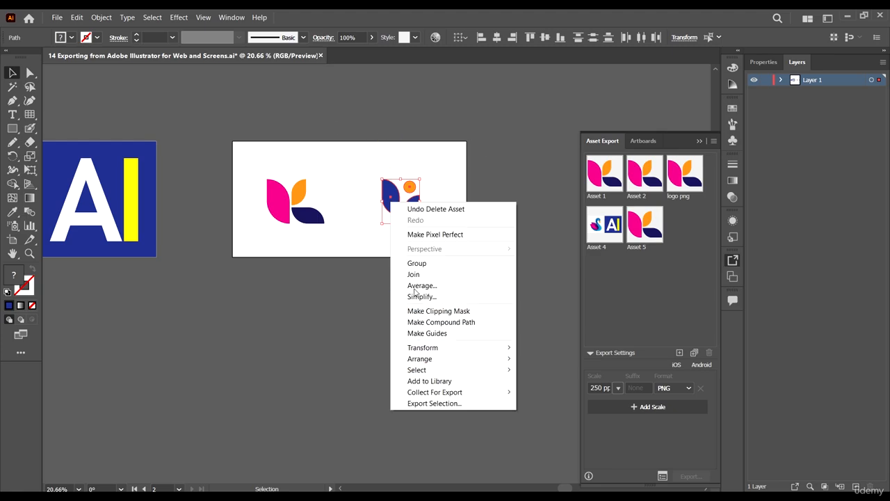
pyautogui.click(423, 263)
pyautogui.moveTo(401, 202); pyautogui.dragTo(648, 248)
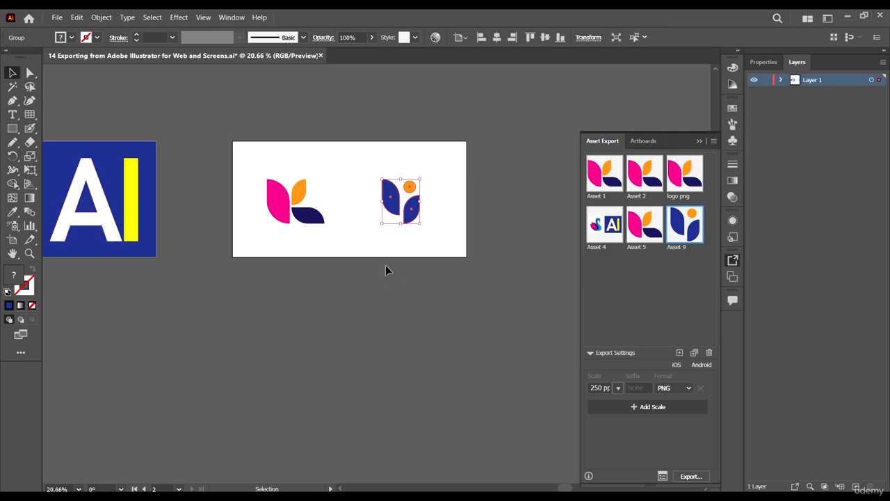
pyautogui.click(470, 301)
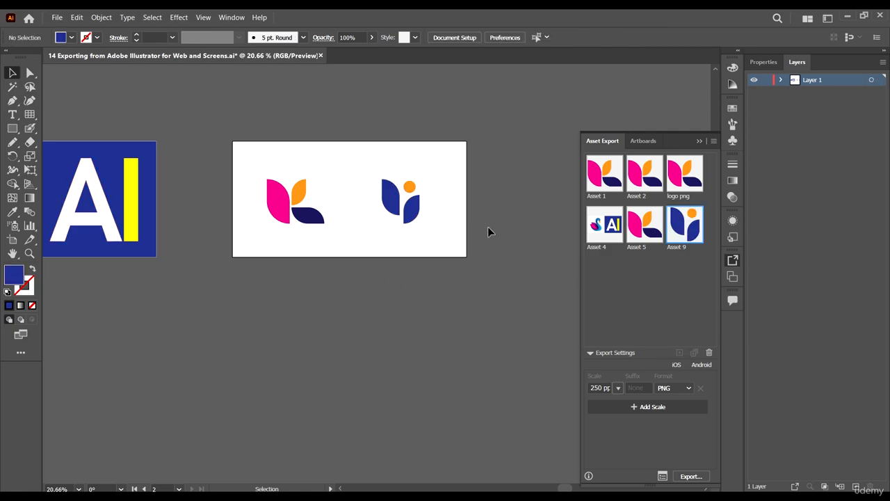
pyautogui.scroll(-2, 488, 219)
pyautogui.scroll(1, 380, 195)
pyautogui.scroll(1, 407, 211)
pyautogui.scroll(3, 340, 208)
pyautogui.hscroll(-3, 262, 191)
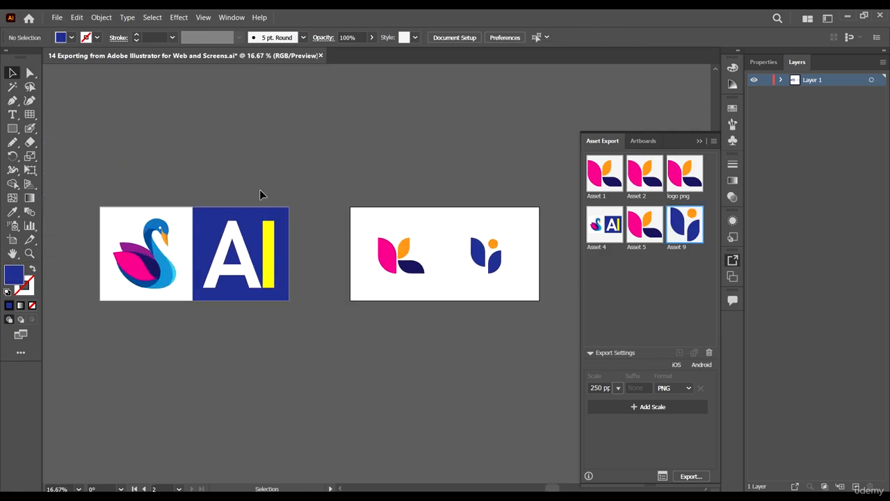